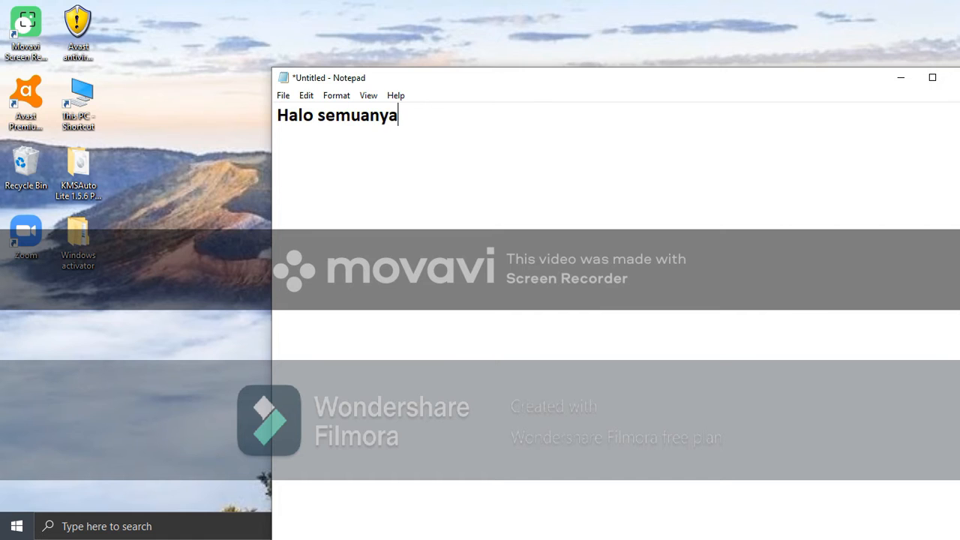
Step: Write the line "Hari ini saya mau ajari cara install office 2019 secara gratis" below the greeting in the note
type("Hari in")
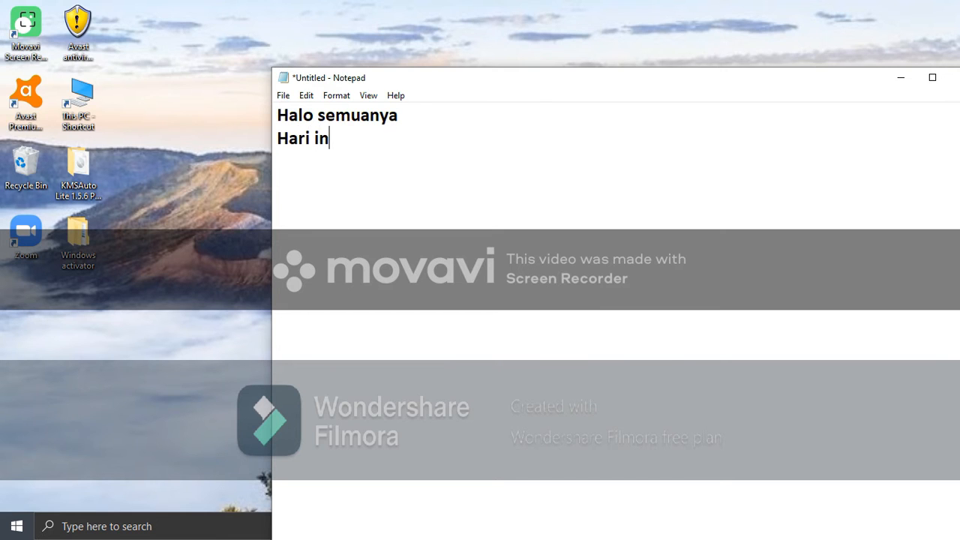
type("i saya mau ")
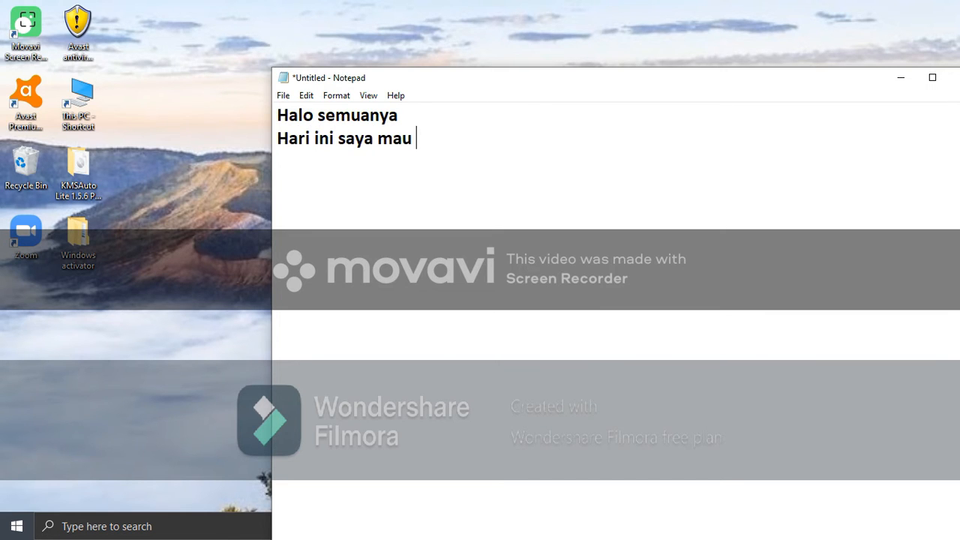
type("b")
type("ajari cara")
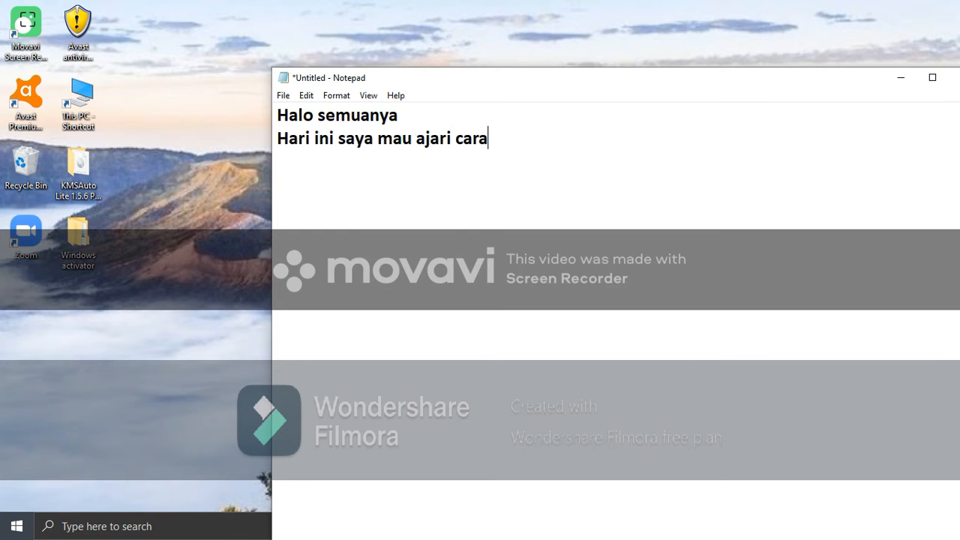
type(" install ")
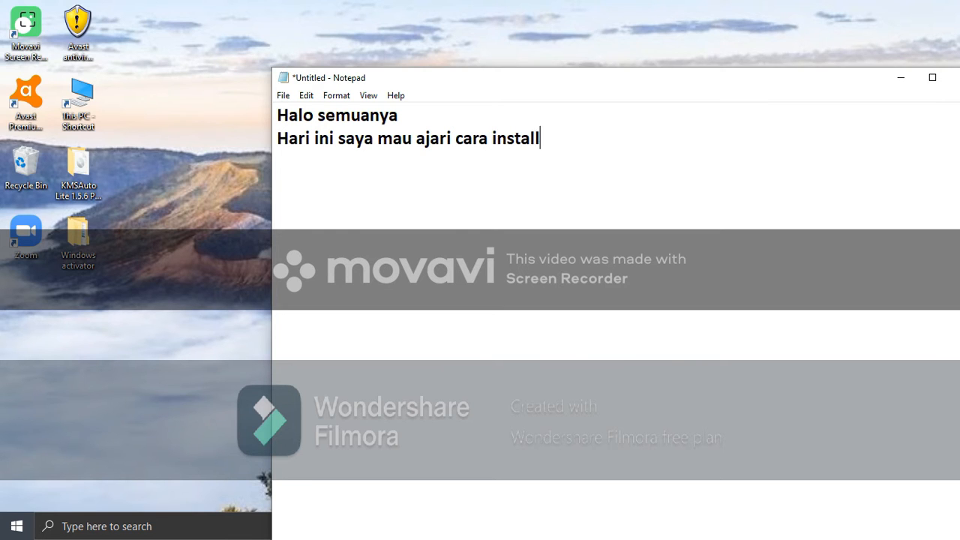
type("office")
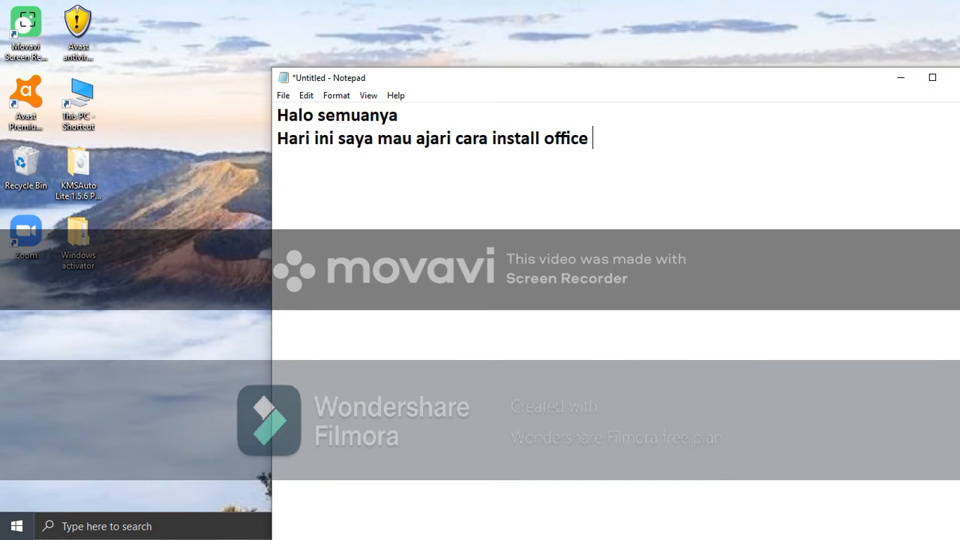
type(" 2019 secra")
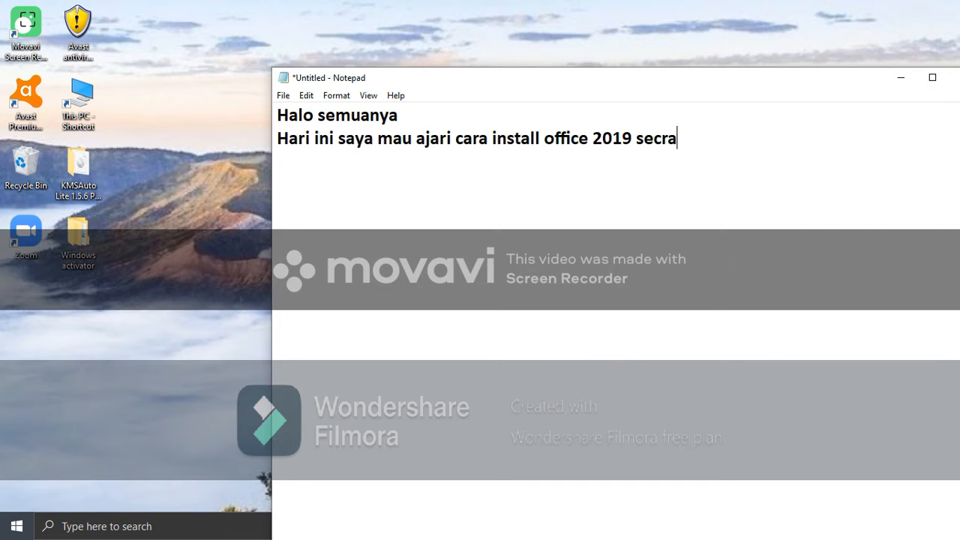
key("BackSpace")
key("BackSpace")
type("ara gra")
type("ttisis")
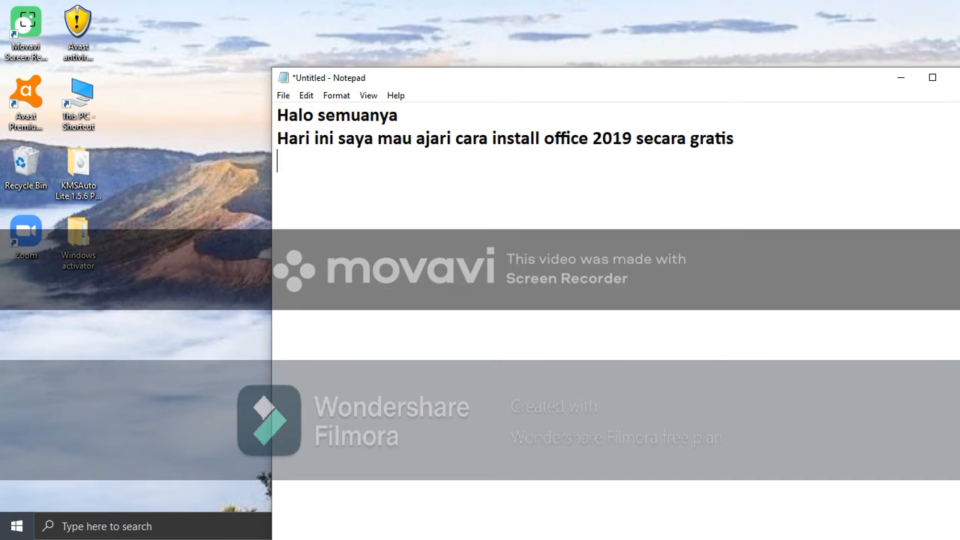
Step: Add the lines "Simak caranya ya]" and "Yang pertama download windows activatornya" to the note
type("Simak")
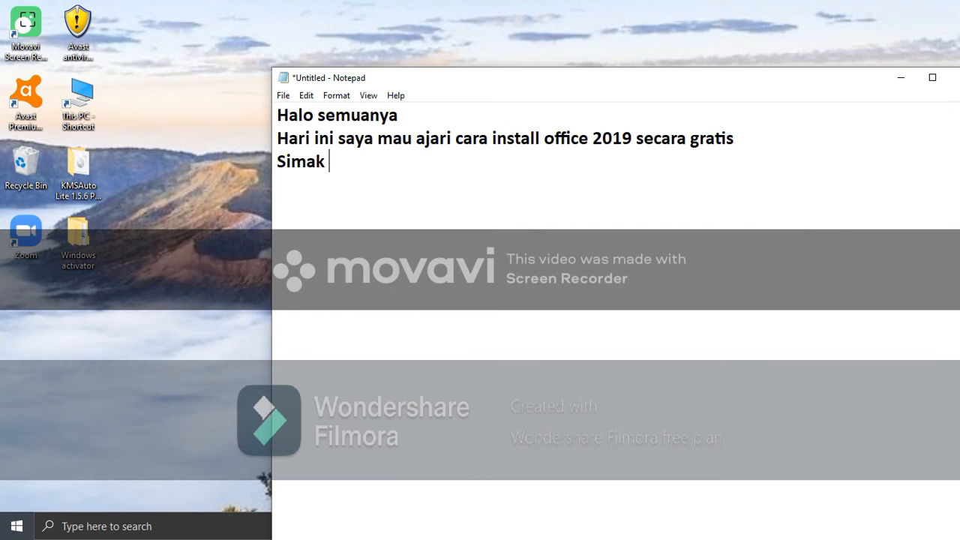
type(" caranya y")
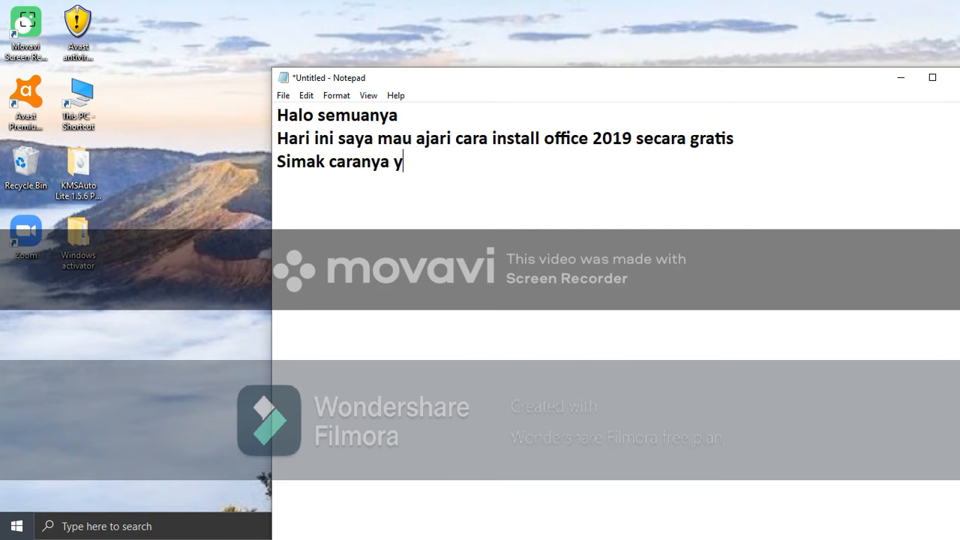
type("a]")
key("Return")
type("Yang perta")
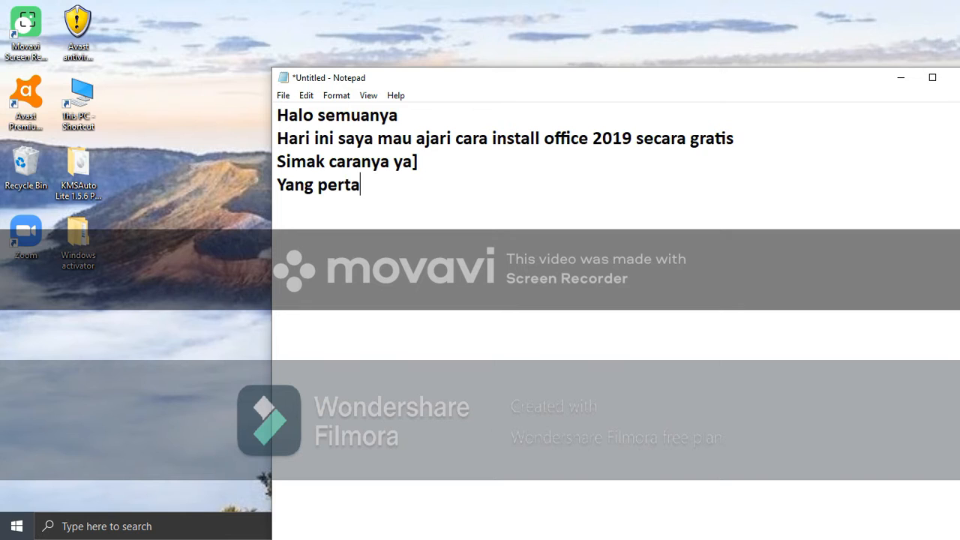
type("ma downlo")
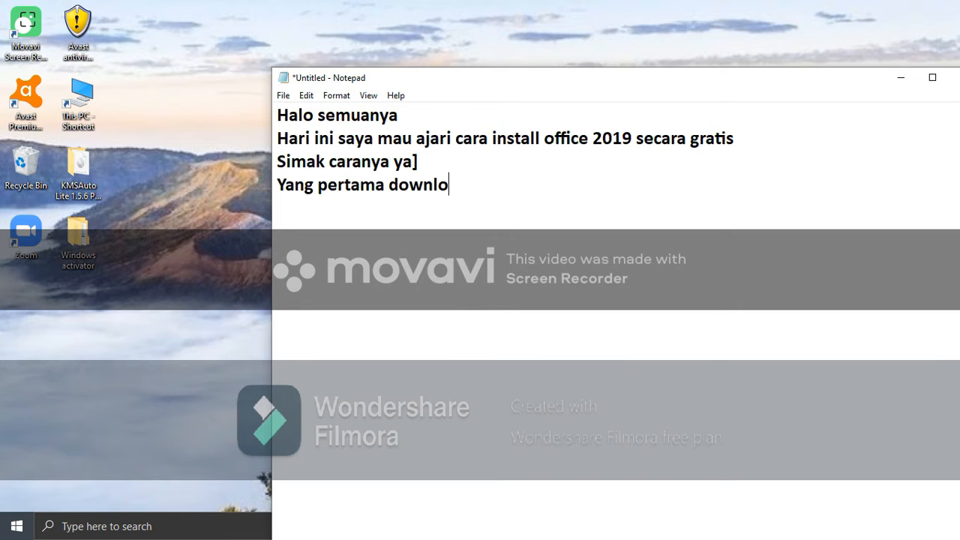
type("ad windows")
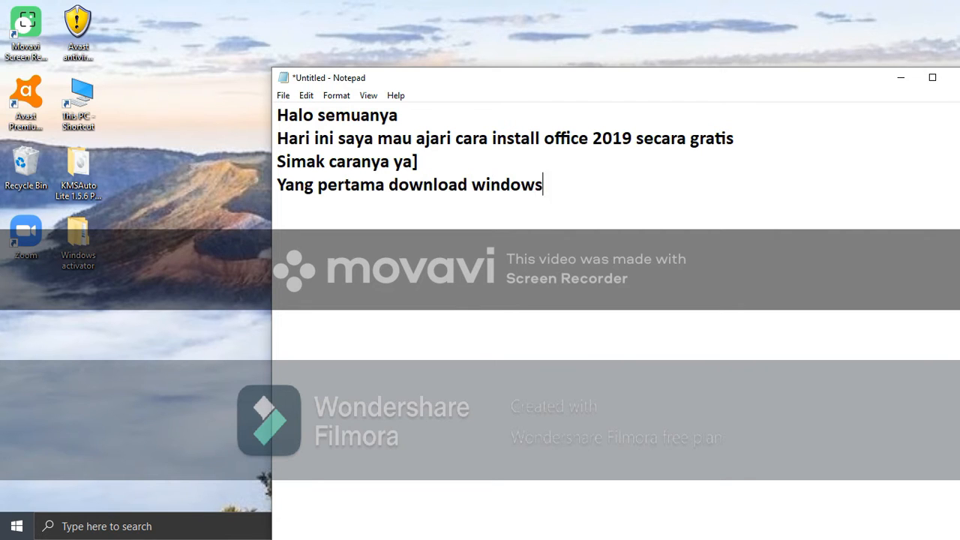
type(" activat")
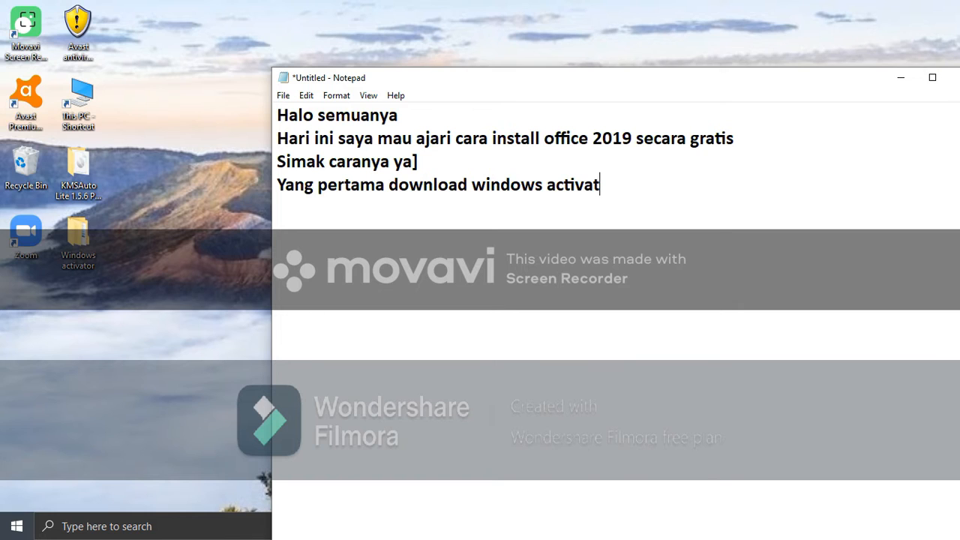
type("ornya")
Step: Minimise the note and open the Windows activator folder from the desktop
left_click(252, 292)
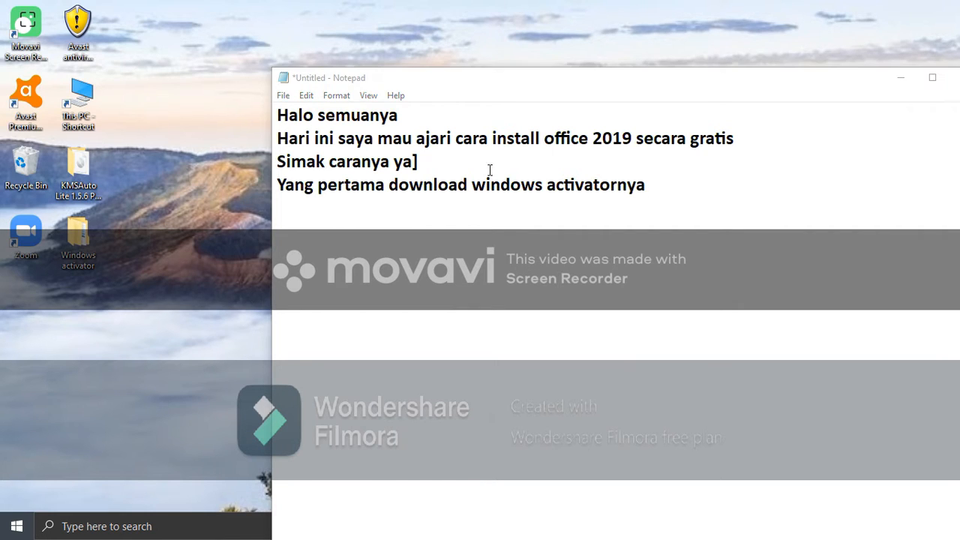
left_click(900, 78)
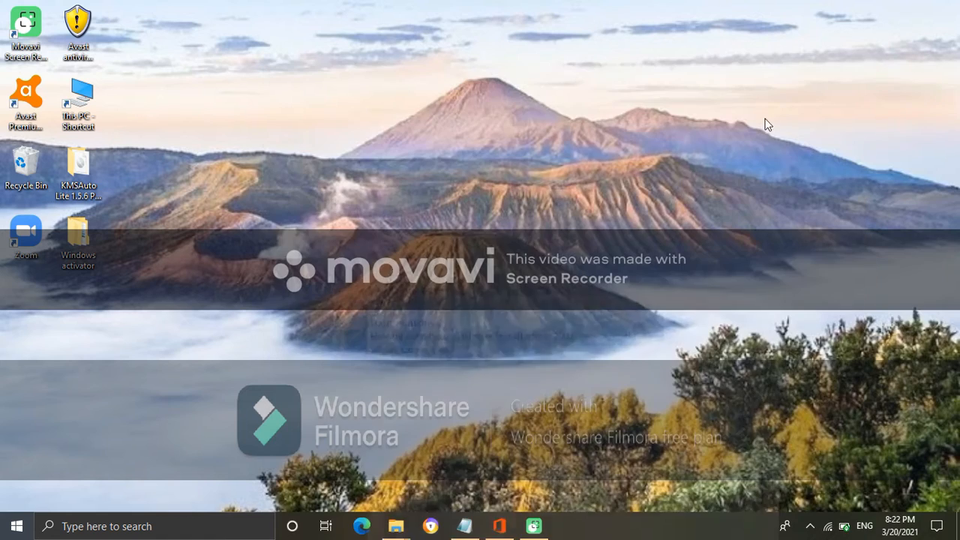
left_click(90, 249)
double_click(89, 249)
Step: Close the already open Downloads and Office_2019_Fix folder windows, keeping the Windows activator window
mouse_move(396, 526)
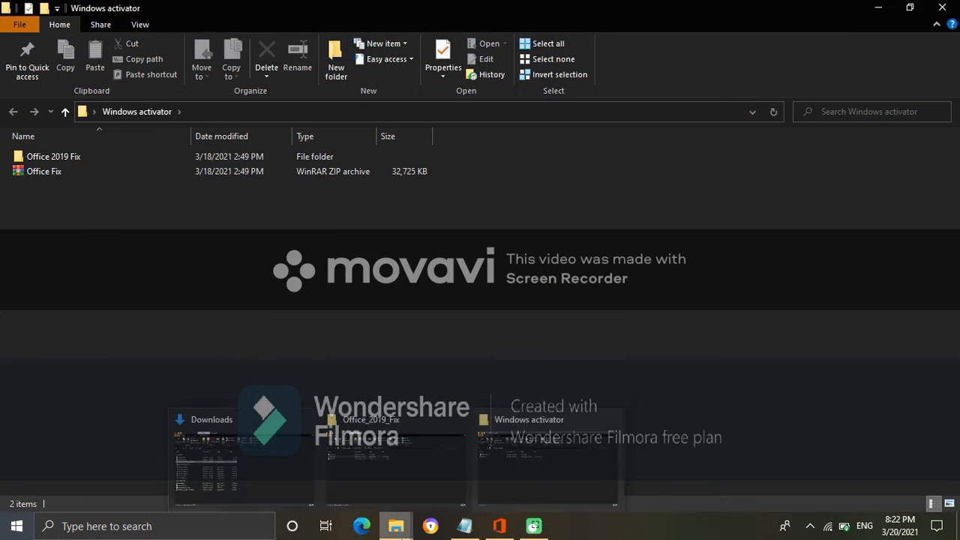
left_click(337, 445)
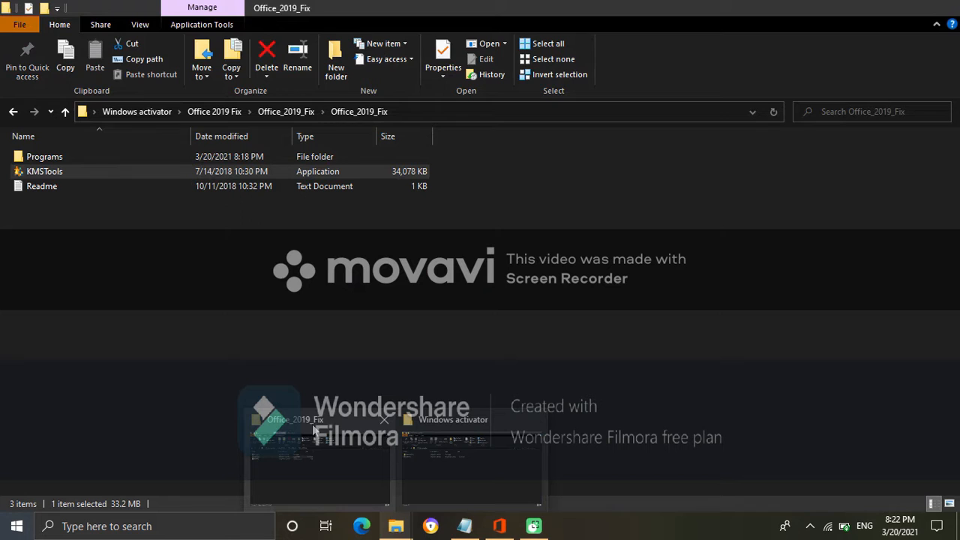
left_click(381, 422)
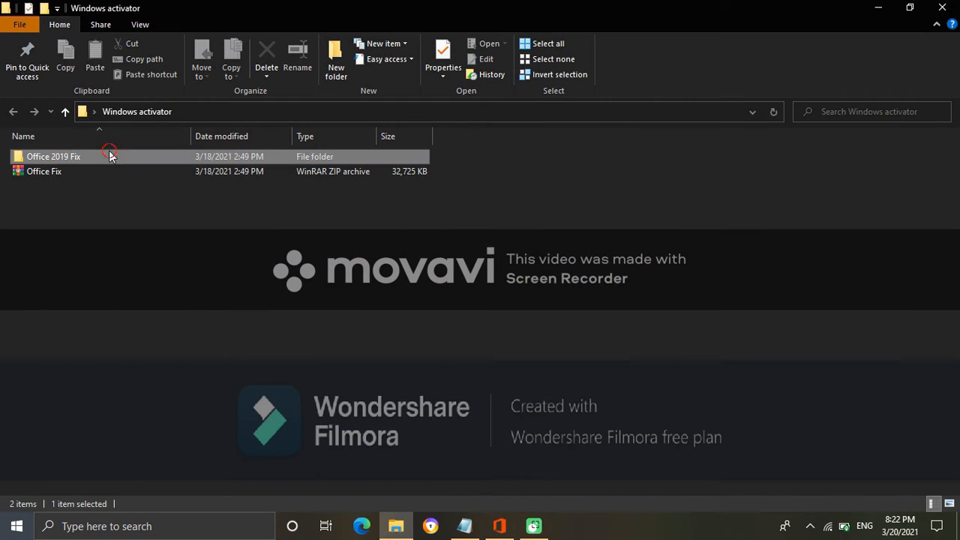
Step: Open Office 2019 Fix and its nested Office_2019_Fix folders, and select the KMSTools application
double_click(111, 156)
double_click(109, 156)
double_click(108, 156)
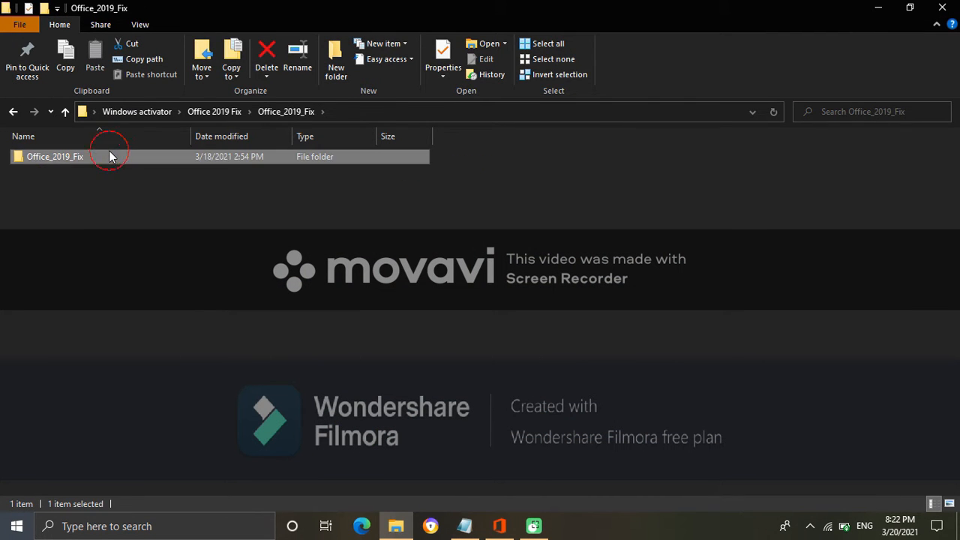
left_click(120, 171)
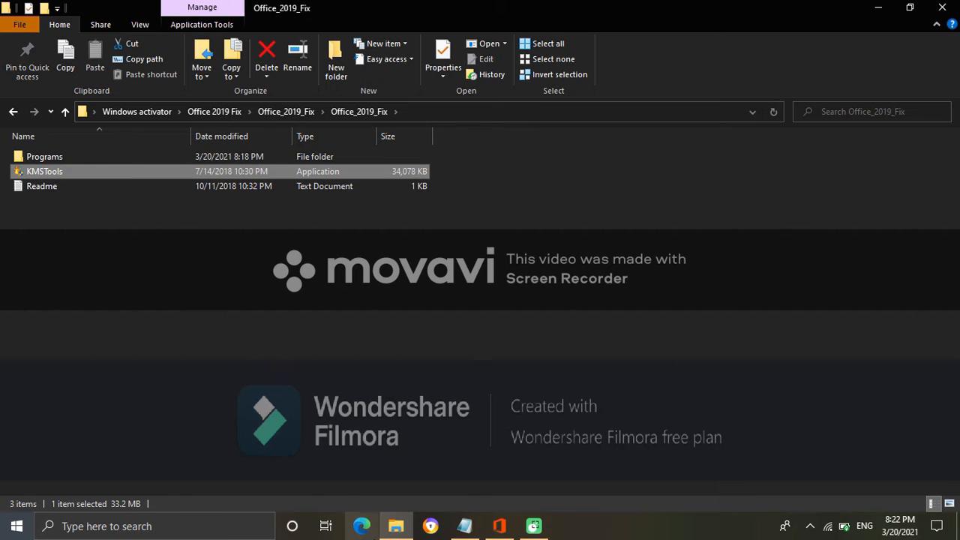
Step: Return to the note in Notepad and add "Punya saya sudah ada terus install KMSTools nya" and a line starting "Dan buka"
left_click(464, 526)
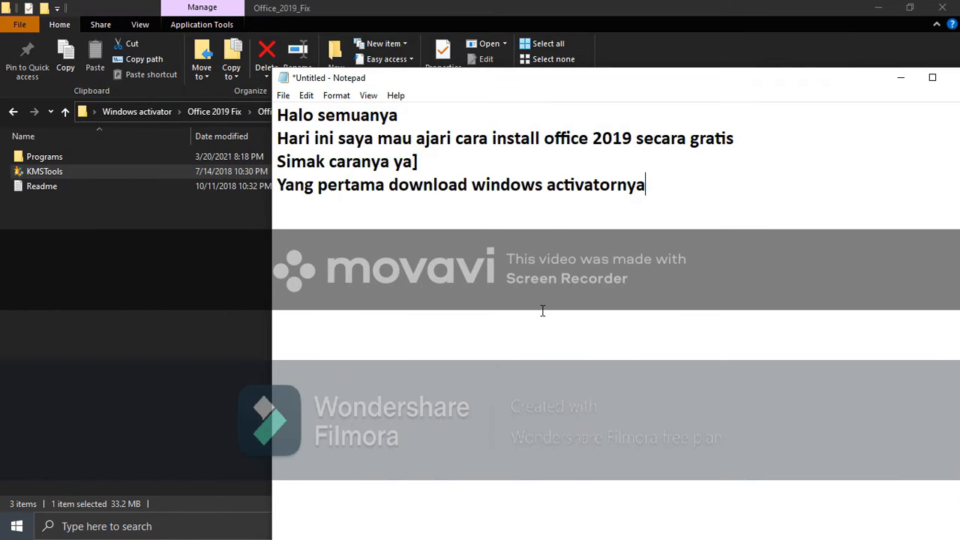
type("Punya saya su")
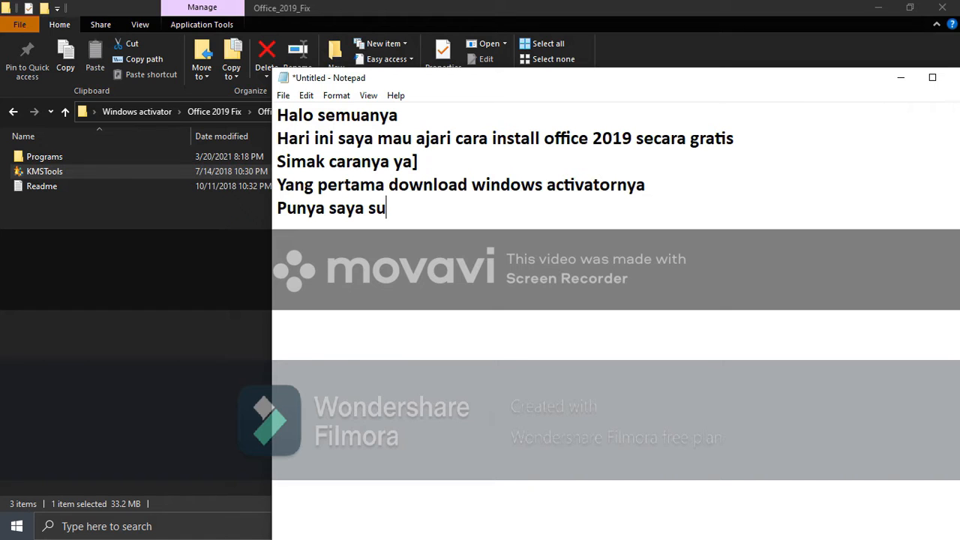
type("dah ada terus")
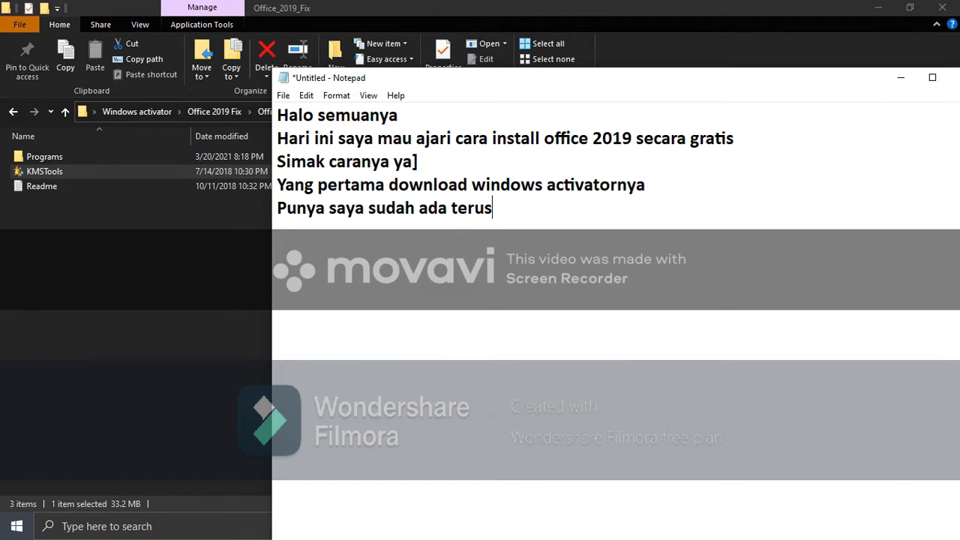
type(" install ")
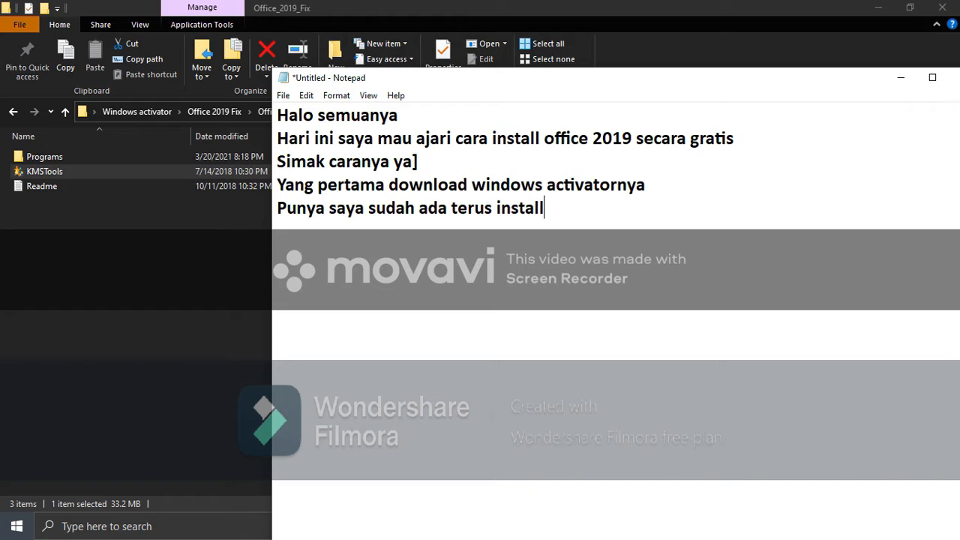
type("KMSTools")
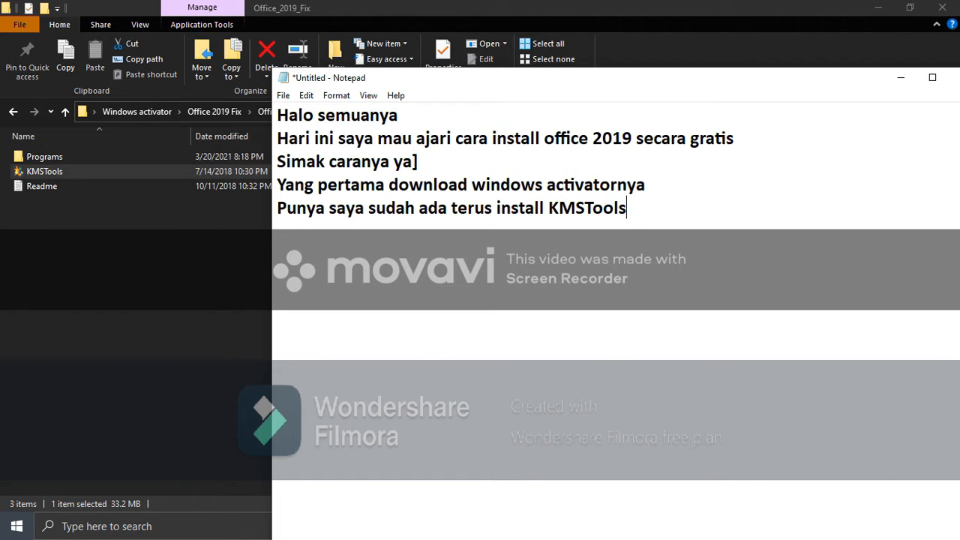
type(" nya")
type("Dan ")
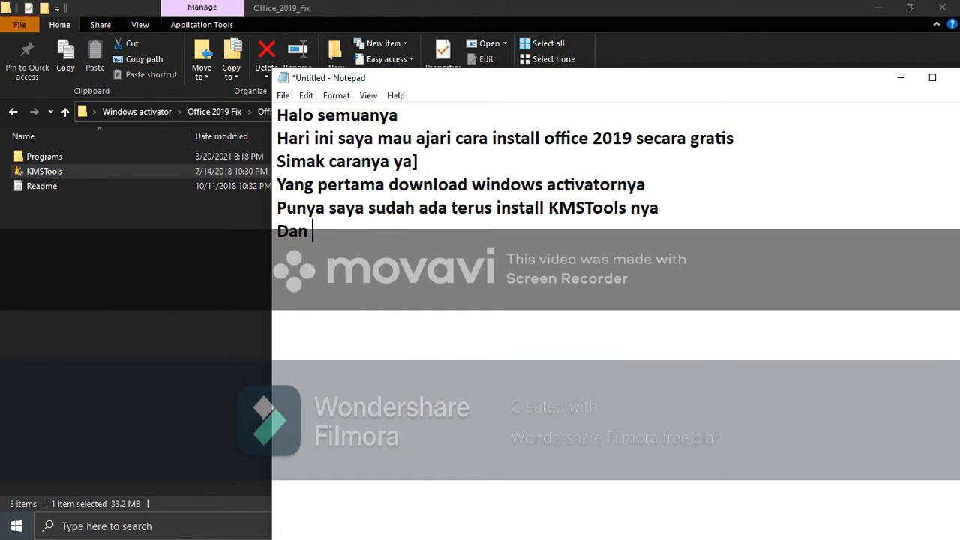
type("buka")
Step: Switch back to File Explorer and launch the KMSTools application from the innermost Office_2019_Fix folder
left_click(210, 283)
key("super")
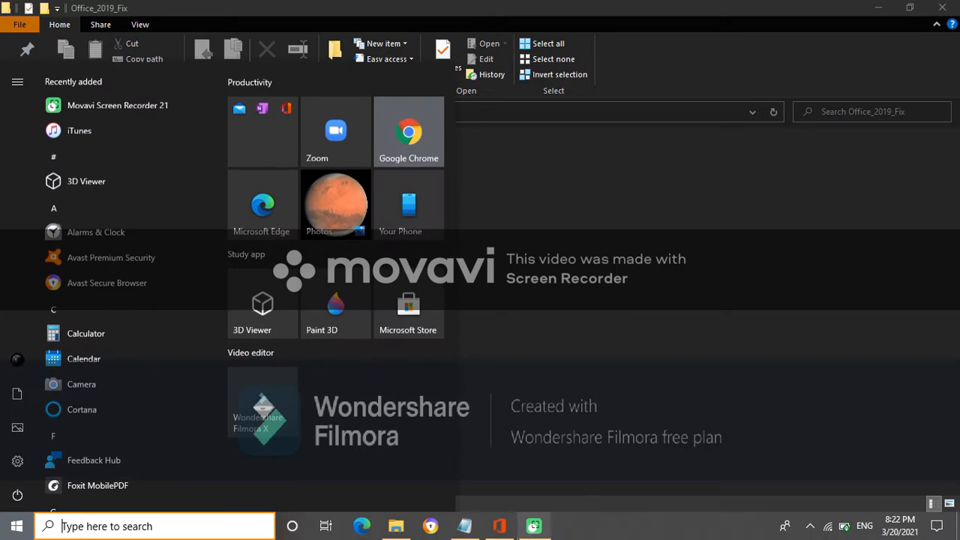
left_click(593, 434)
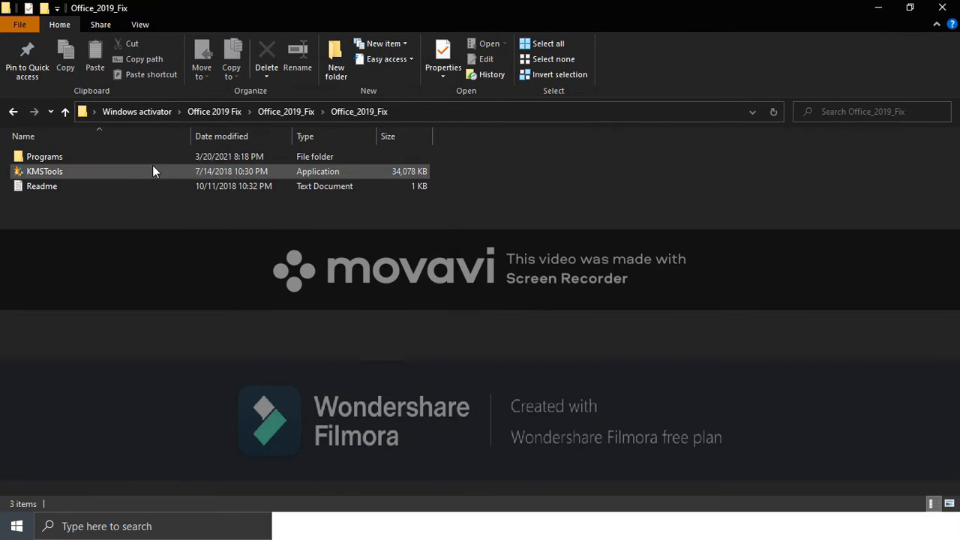
double_click(158, 172)
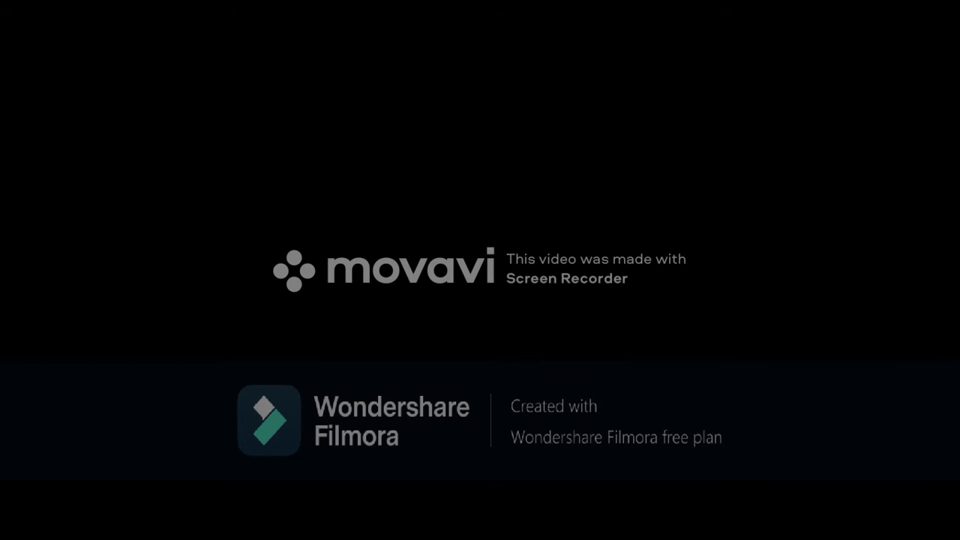
left_click(389, 356)
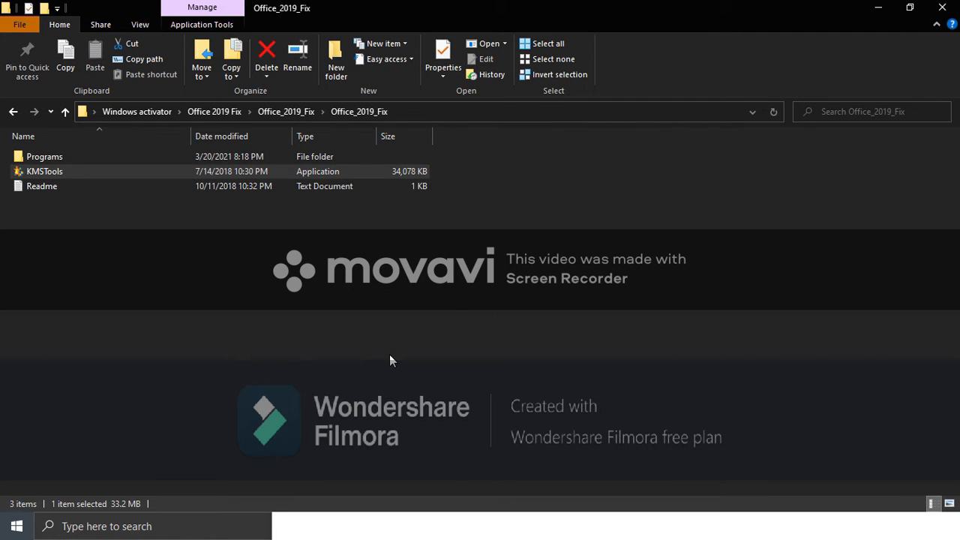
key("super")
left_click(534, 480)
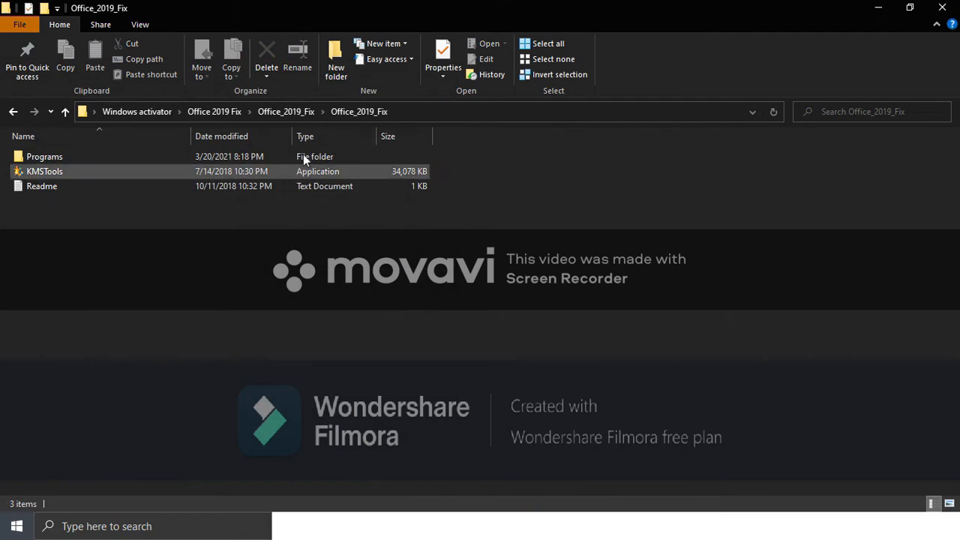
double_click(313, 172)
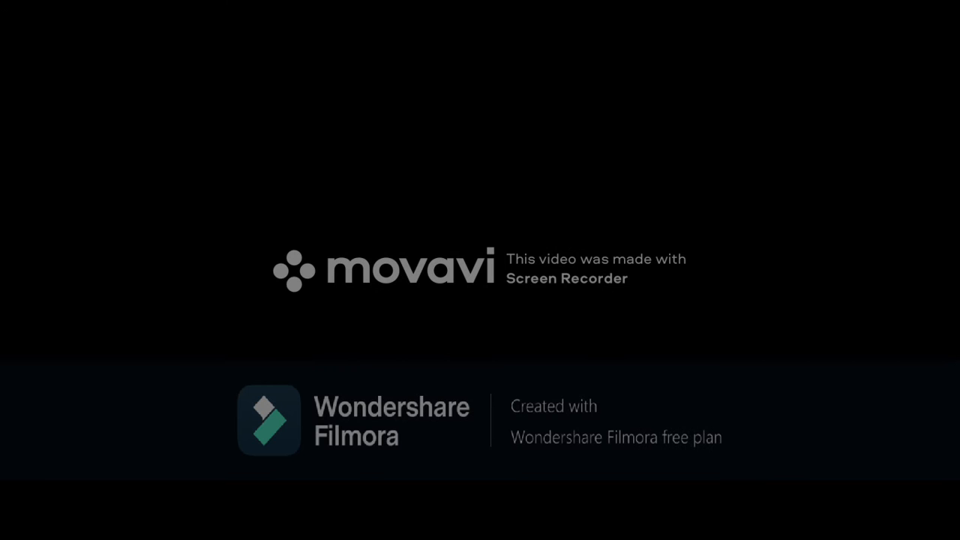
left_click(433, 369)
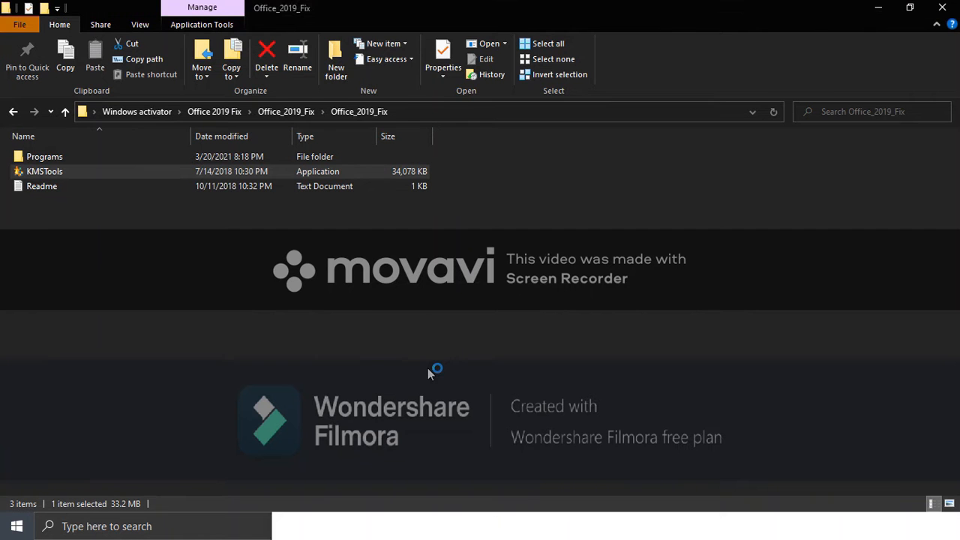
Step: Minimise the folder window and the note, and bring up the Office 2013-2019 C2R Install window
left_click(879, 9)
left_click(894, 78)
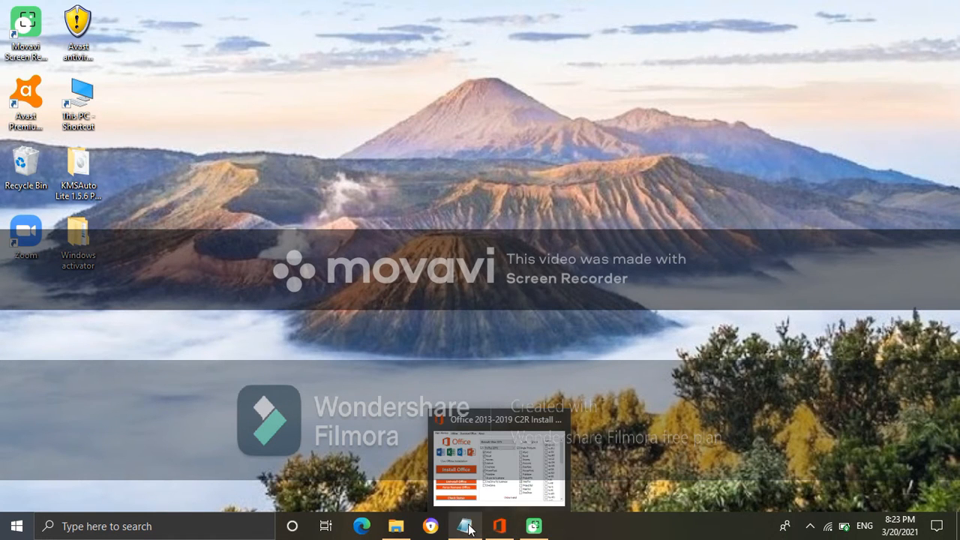
left_click(498, 526)
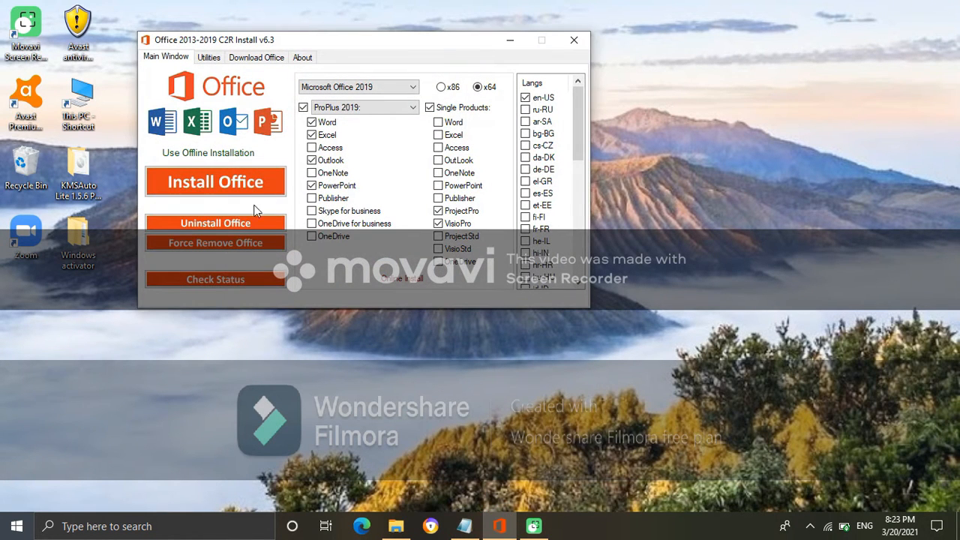
Step: Return to the note in Notepad and add the line "kayak gini jadinya install yang perlu aja ya"
mouse_move(464, 525)
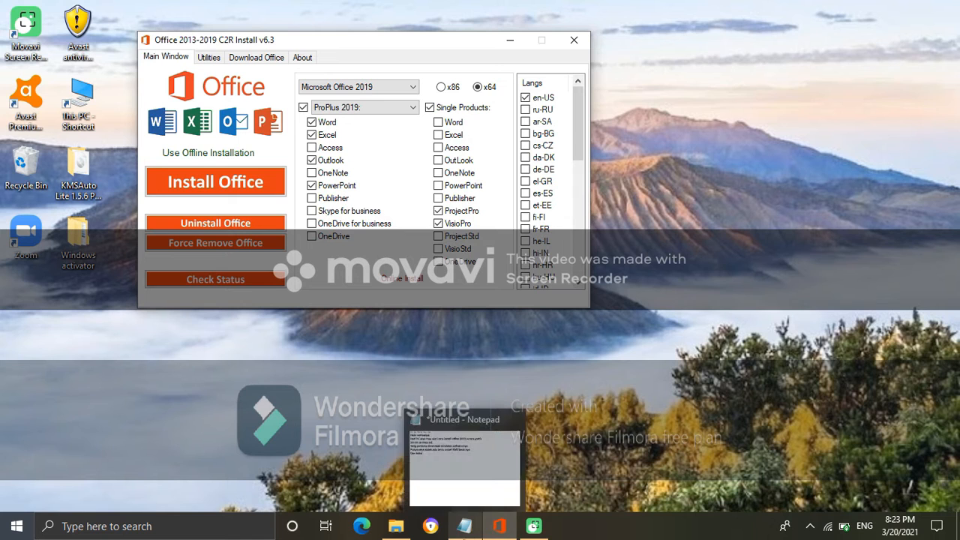
mouse_move(390, 535)
left_click(465, 525)
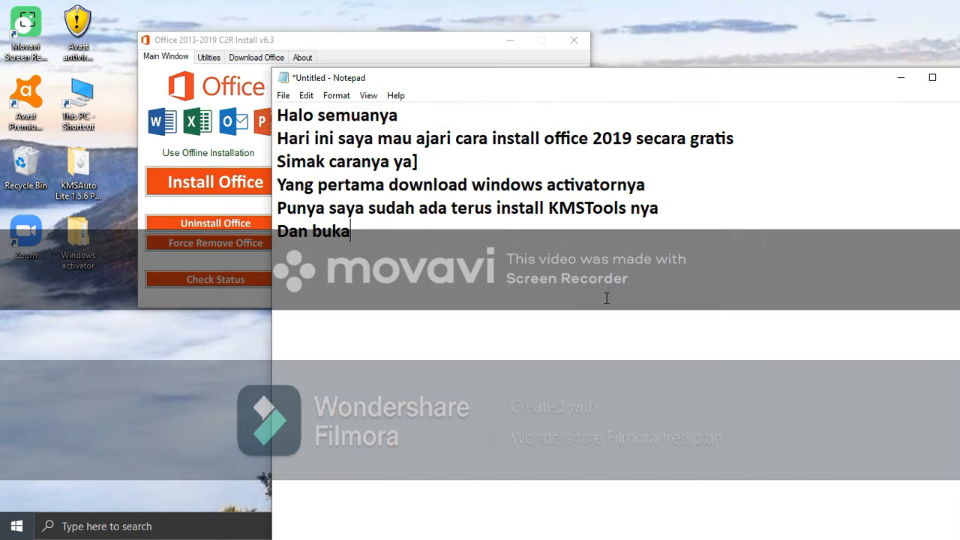
type("kayak gini ")
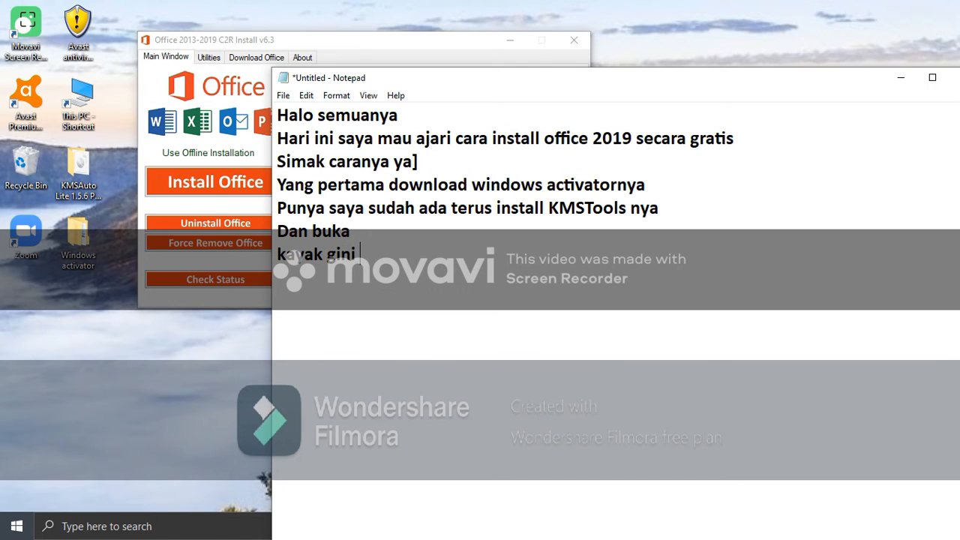
type("jadinya")
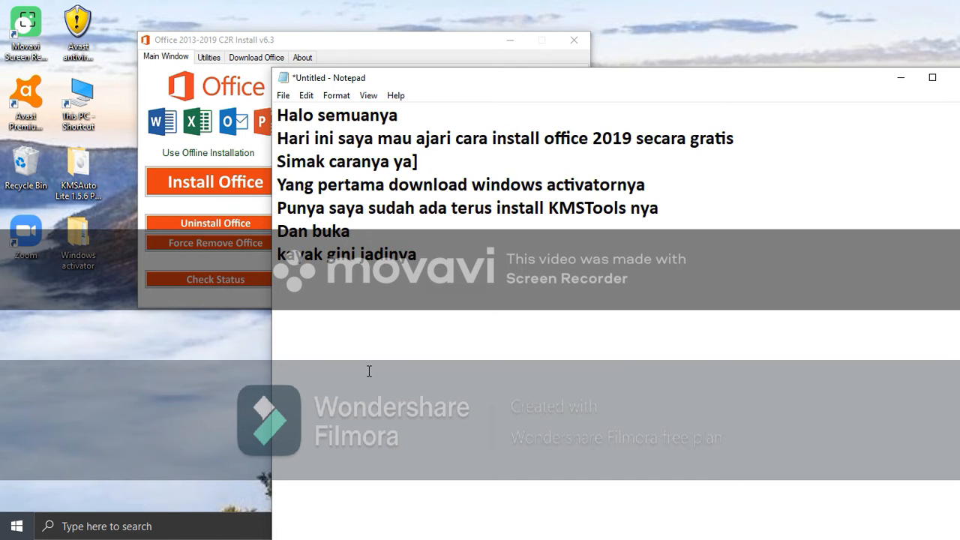
left_click(228, 370)
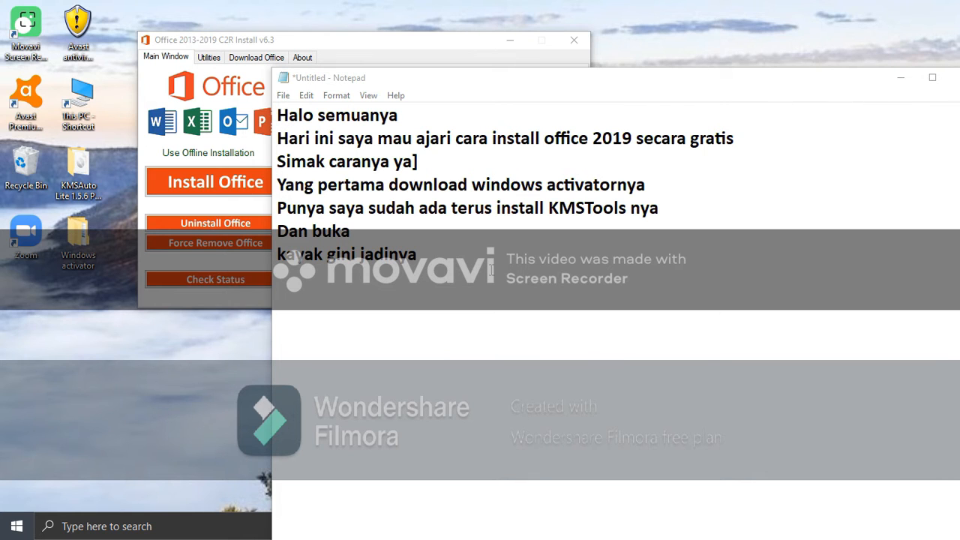
left_click(491, 269)
type("install ")
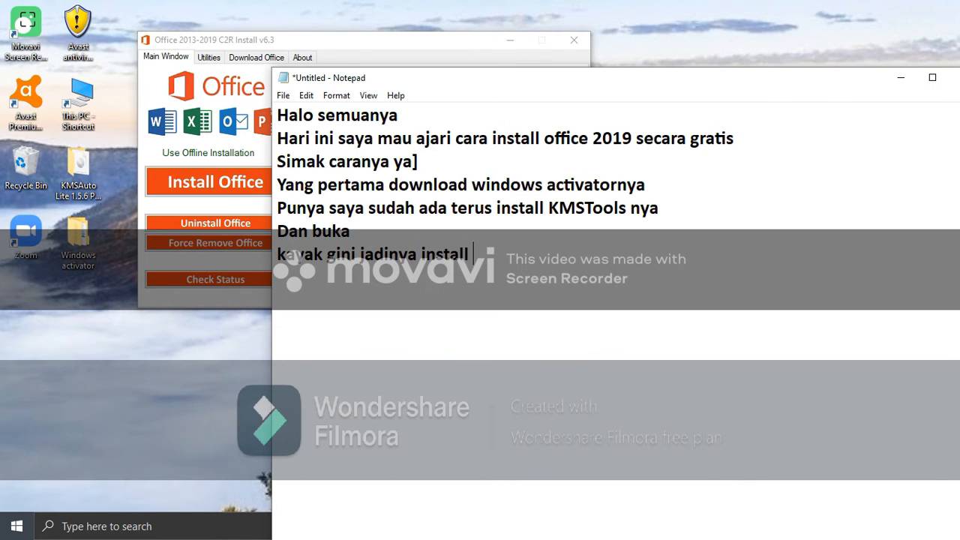
type("yang perl")
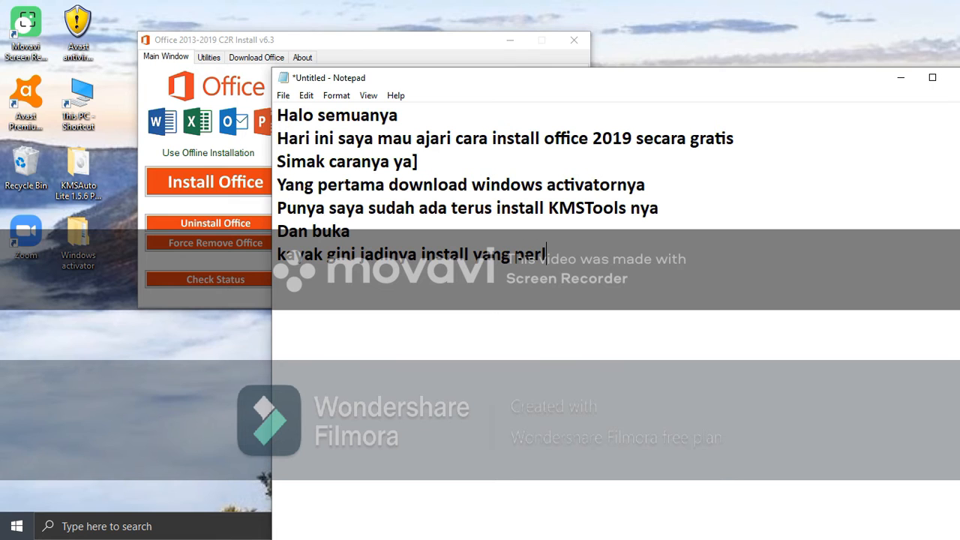
type("u aja ya")
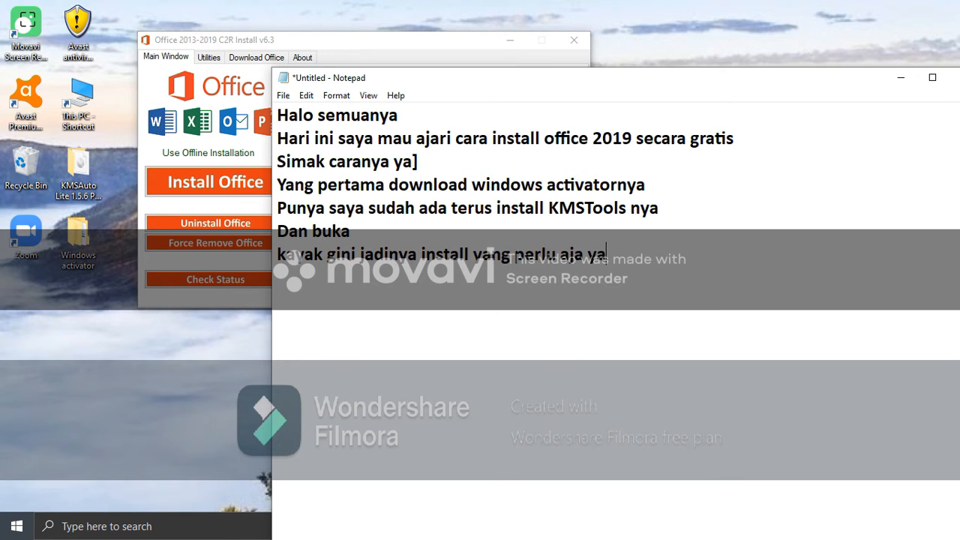
left_click(125, 414)
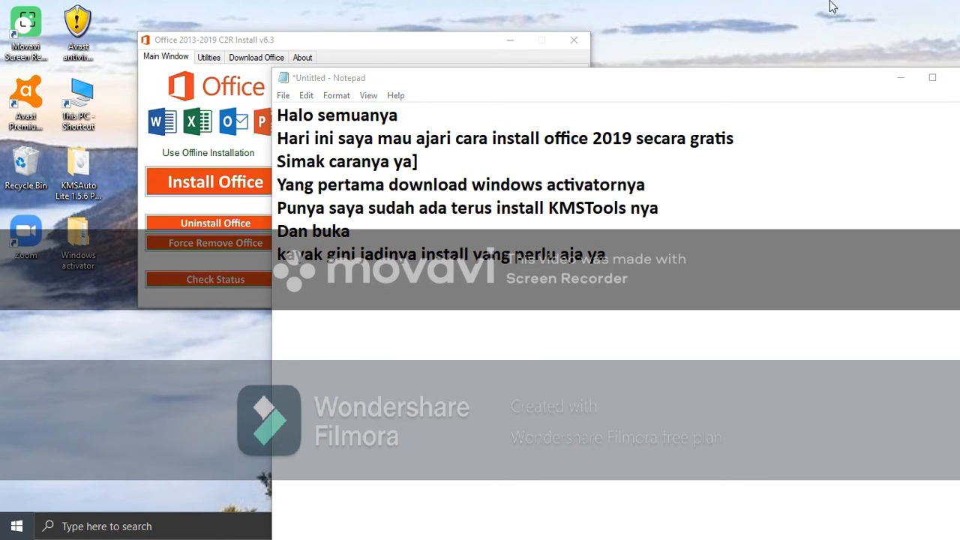
Step: In the C2R Install window, add Access to ProPlus 2019, select Word, Excel, OutLook and PowerPoint as single products, and clear ProjectPro
left_click(900, 77)
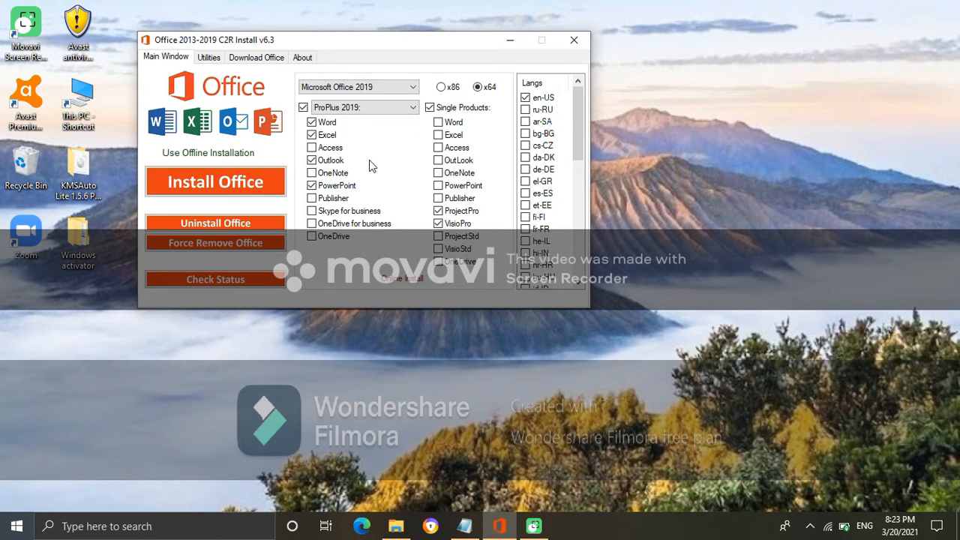
left_click(438, 211)
left_click(438, 224)
left_click(430, 108)
left_click(303, 107)
left_click(303, 107)
left_click(312, 237)
left_click(312, 198)
left_click(312, 211)
left_click(312, 224)
left_click(312, 172)
left_click(439, 150)
left_click(439, 198)
left_click(438, 212)
Step: Switch back to the Notepad note and add the line "Terus install"
left_click(465, 524)
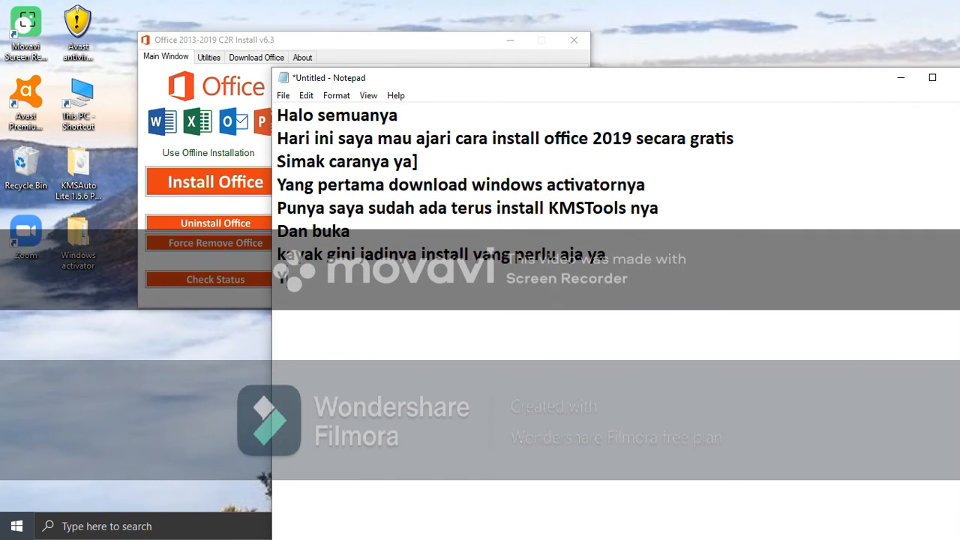
type("Terus instal")
left_click(199, 388)
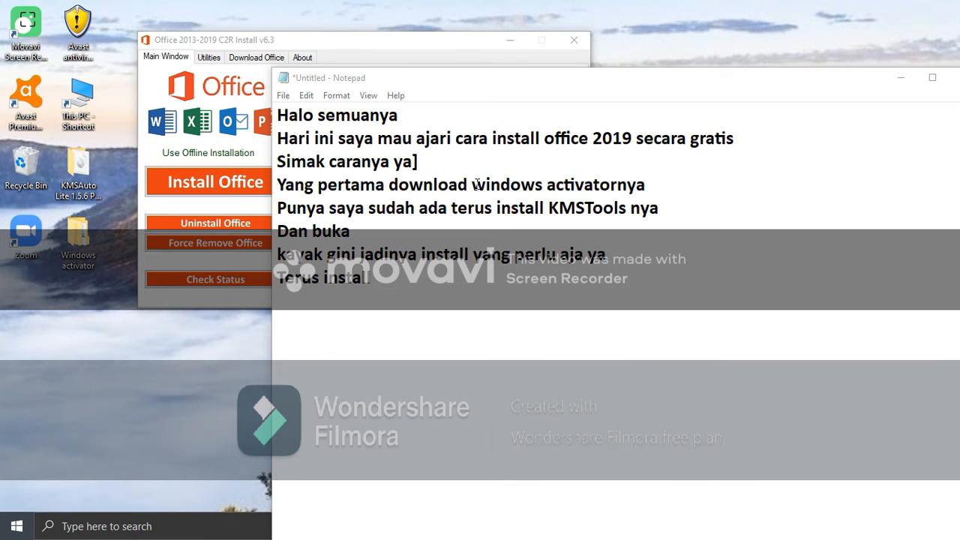
Step: Minimise the note and start the Office installation using the Monthly Channel for updates
left_click(901, 78)
left_click(255, 183)
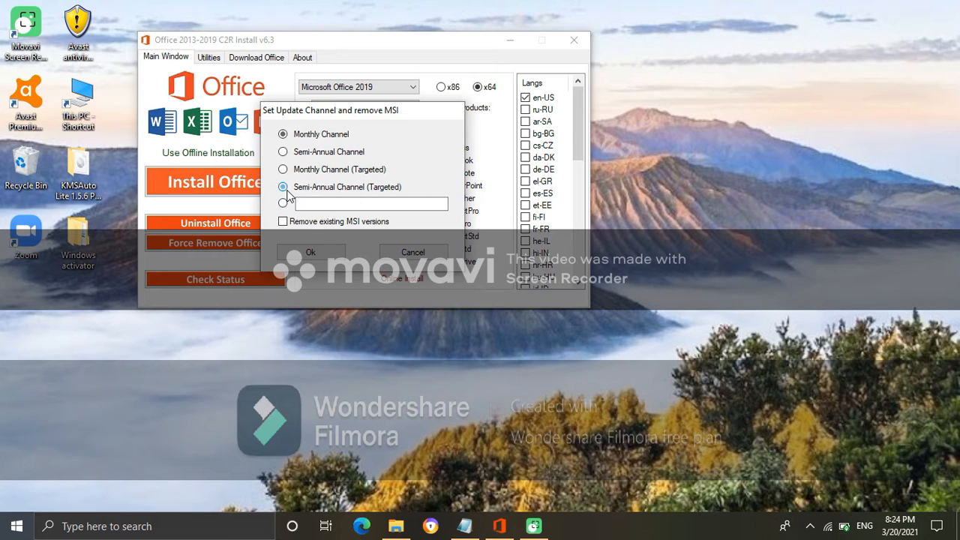
left_click(283, 151)
left_click(282, 134)
left_click(327, 252)
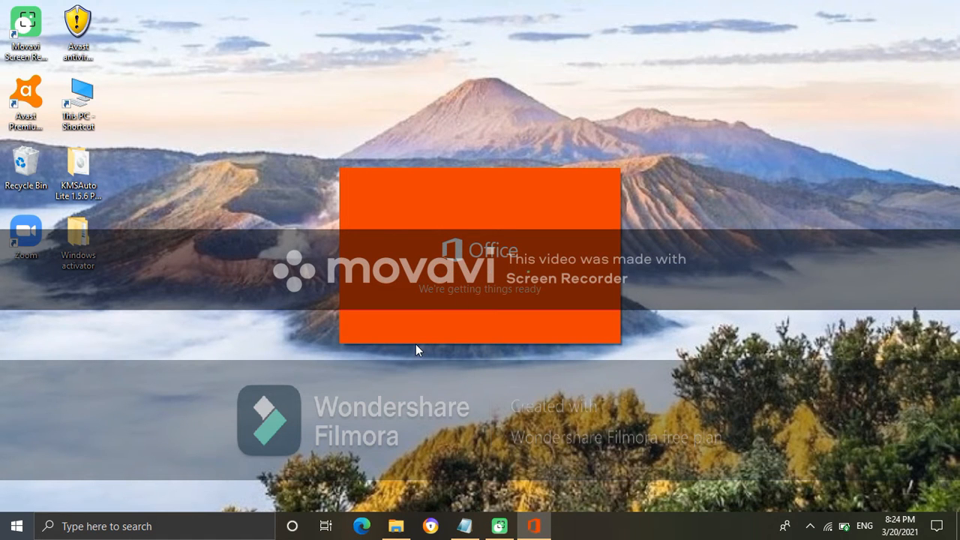
left_click(16, 526)
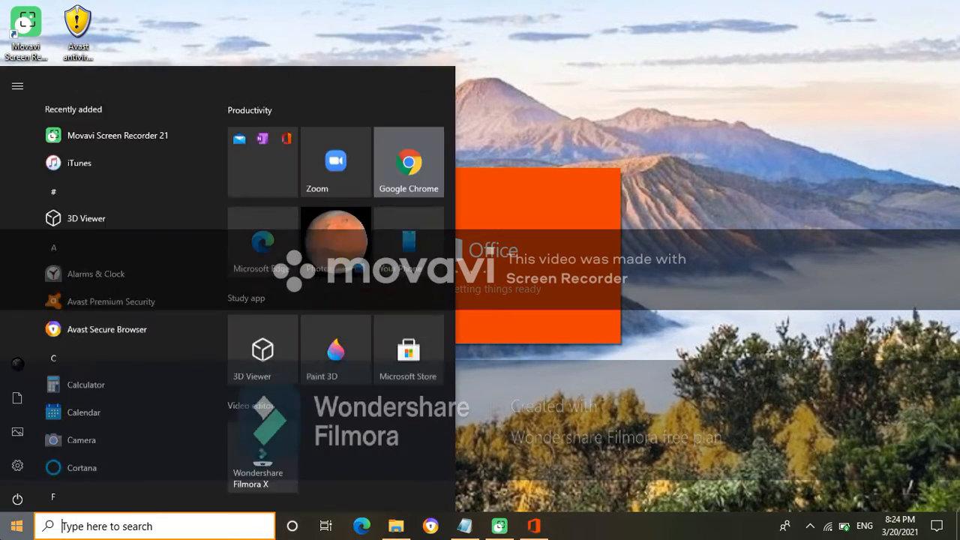
left_click(406, 177)
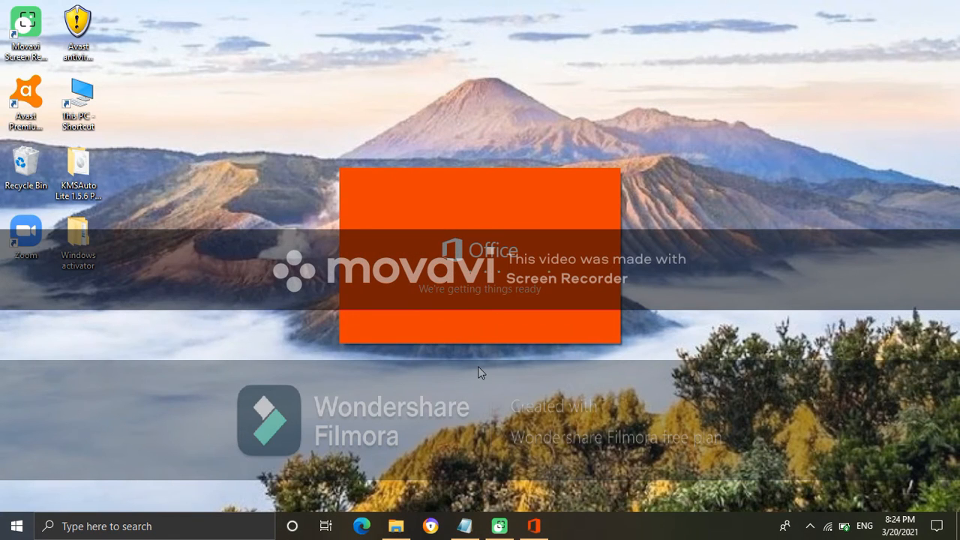
Step: Bring up the Notepad note and add the line "Sabar ya butuh beberapa menit"
left_click(465, 526)
type("Terus instal")
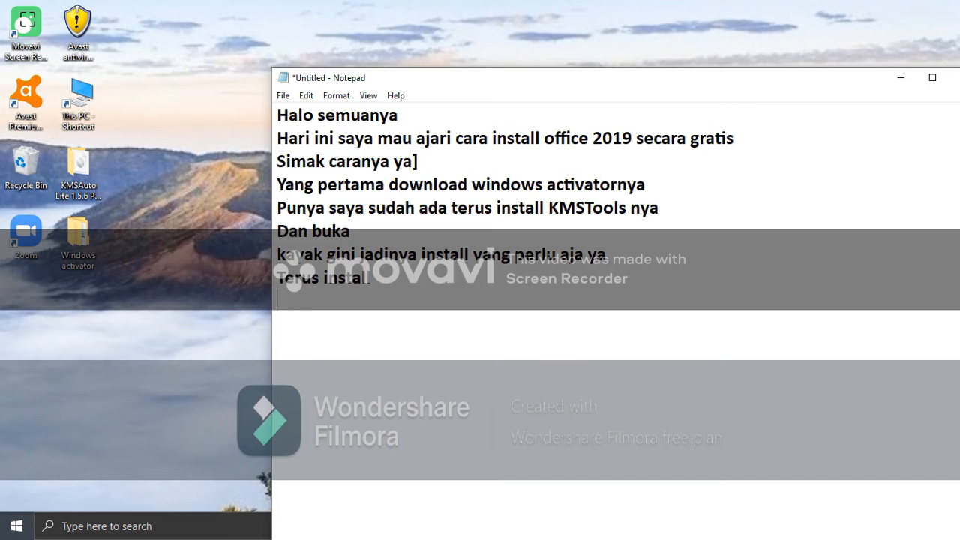
type("S")
type("s")
type("Sbara")
key("BackSpace")
key("BackSpace")
key("BackSpace")
key("BackSpace")
type("abar ya")
type("butuh")
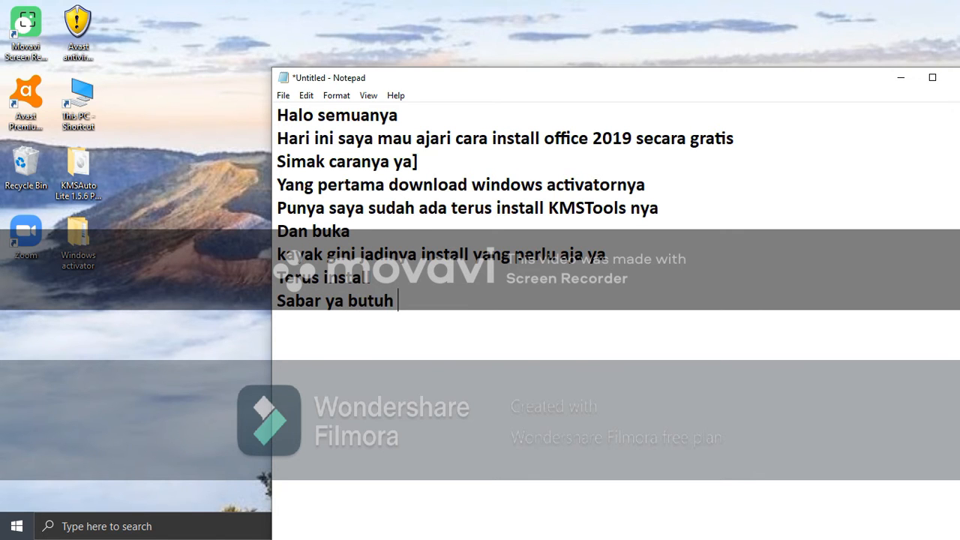
type(" bebera")
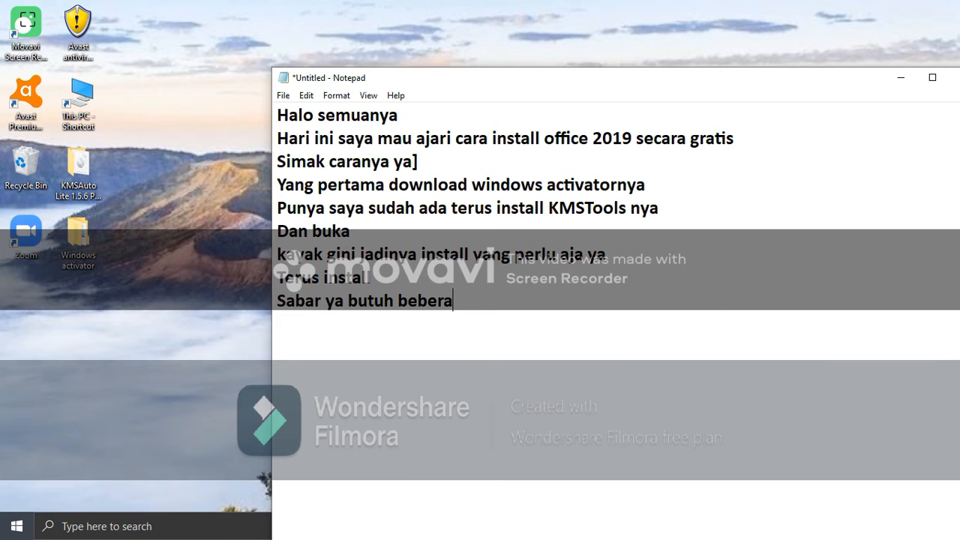
type("pa menit")
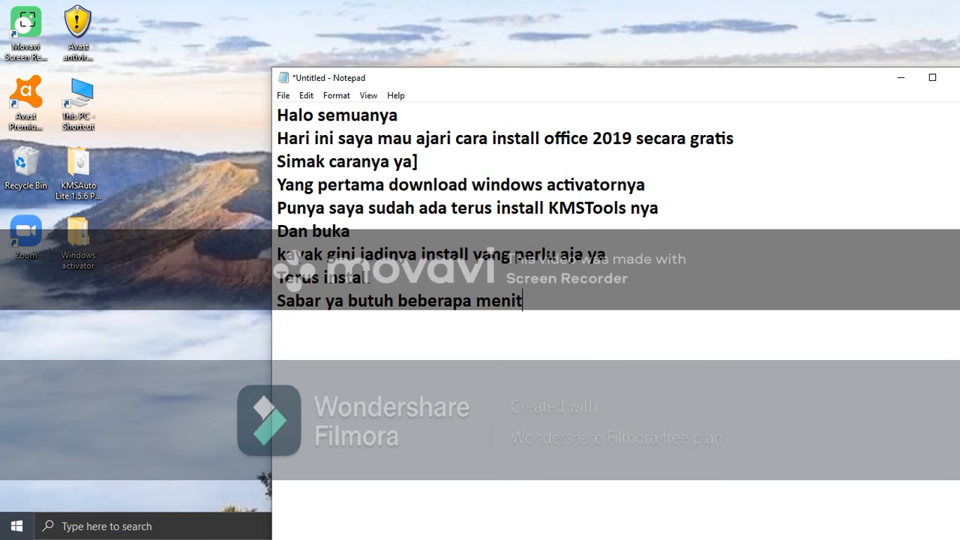
left_click(123, 358)
Step: Minimise the note and check the progress of the background Office installation
left_click(901, 75)
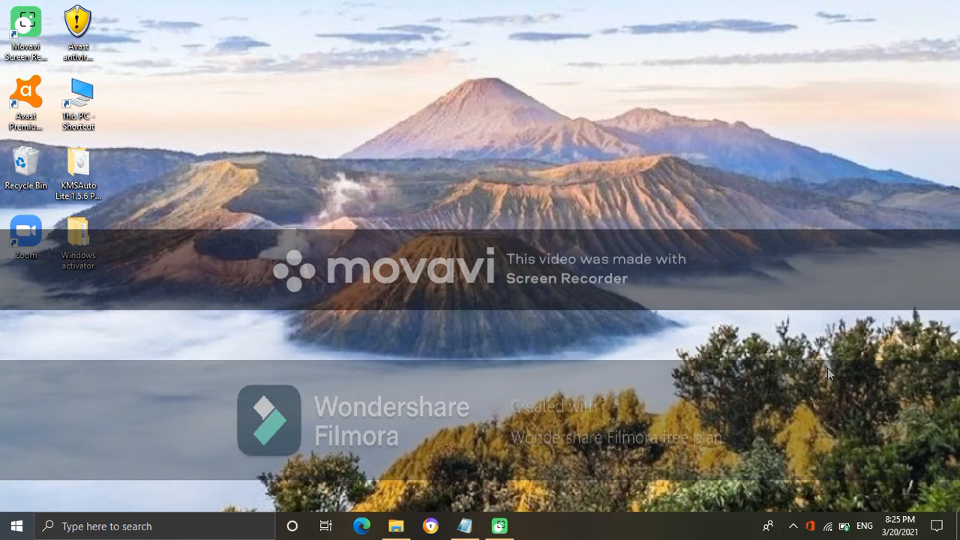
left_click(807, 533)
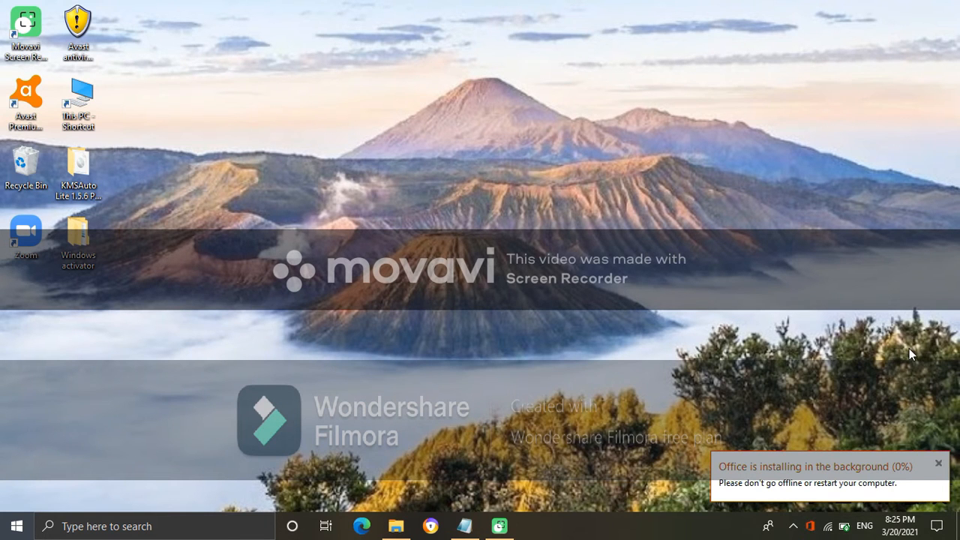
left_click(437, 456)
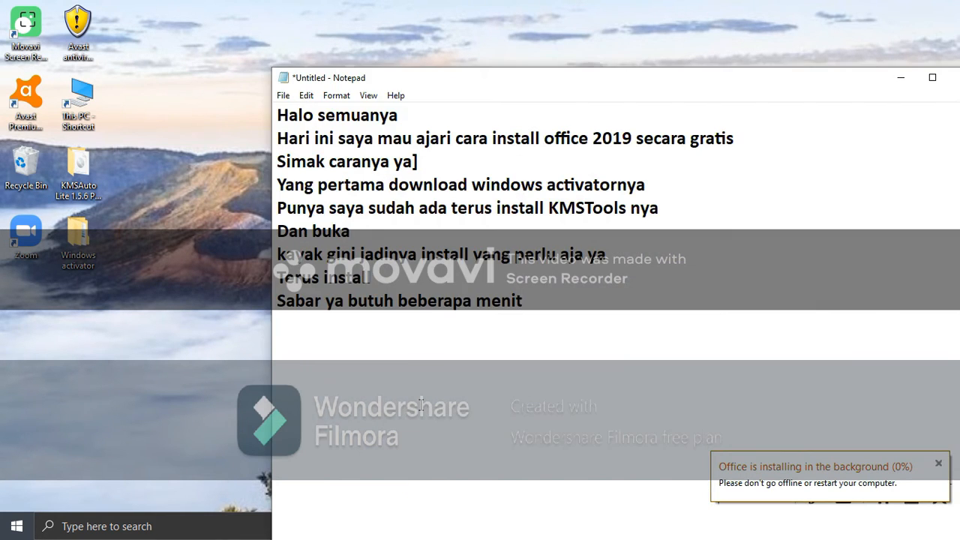
key("Return")
left_click(210, 317)
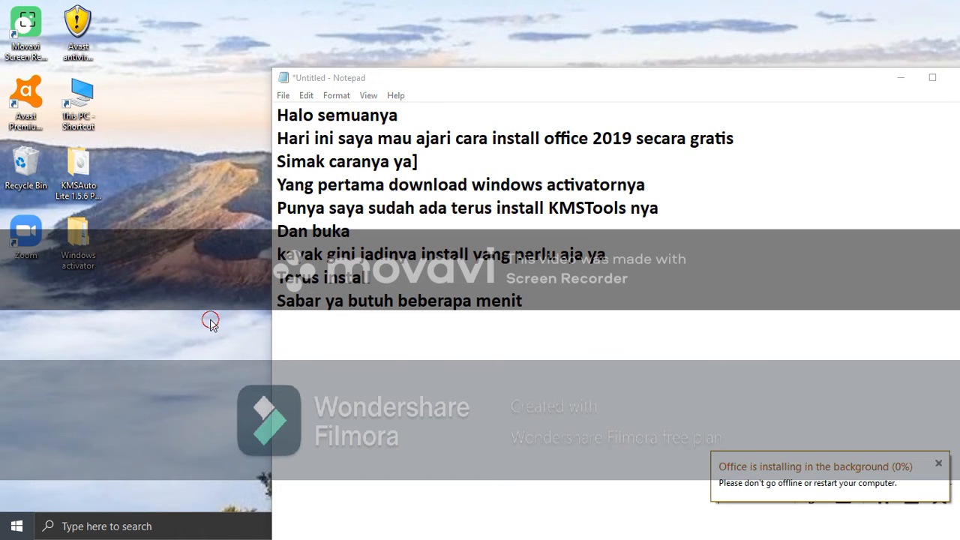
left_click(900, 78)
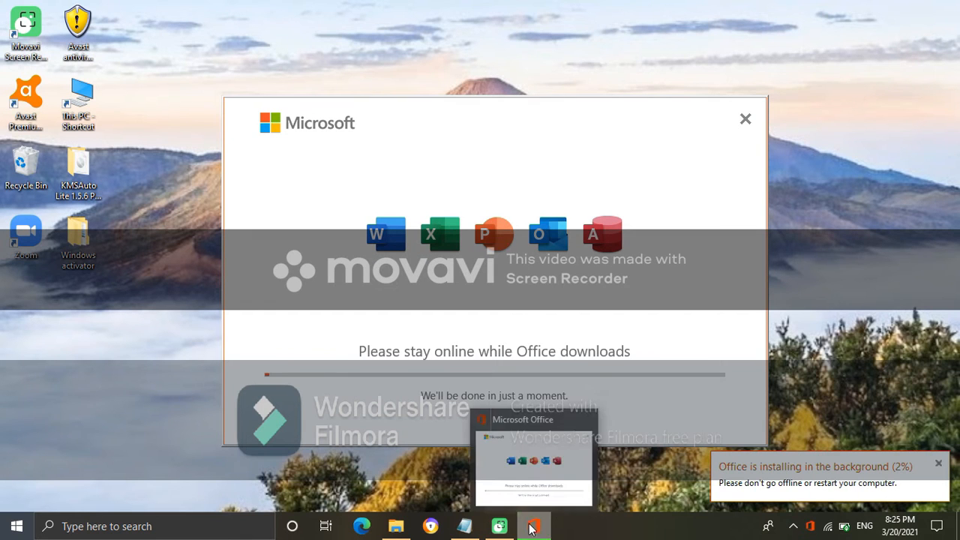
Step: Reopen the Notepad note over the Office download window and add the line "Nah gini"
left_click(478, 528)
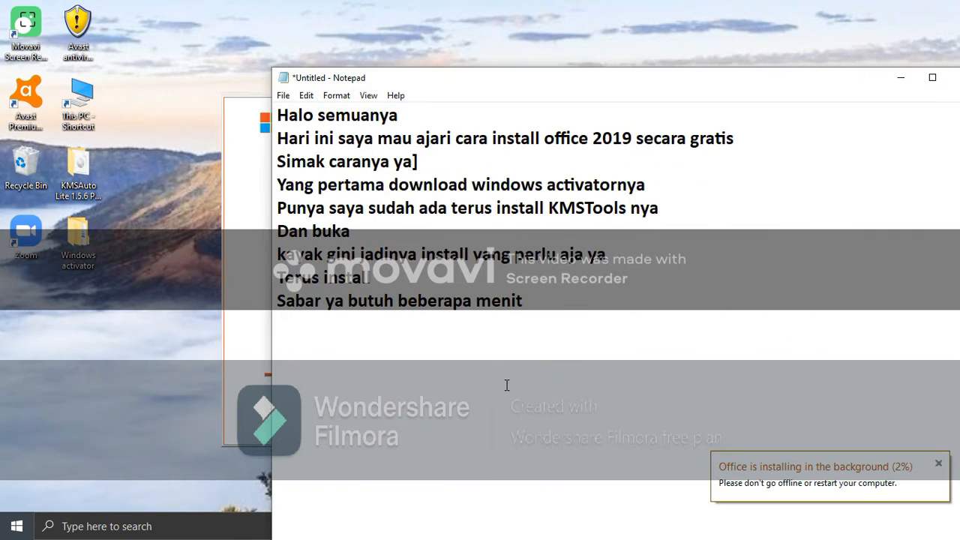
key("Return")
type("Nah gini")
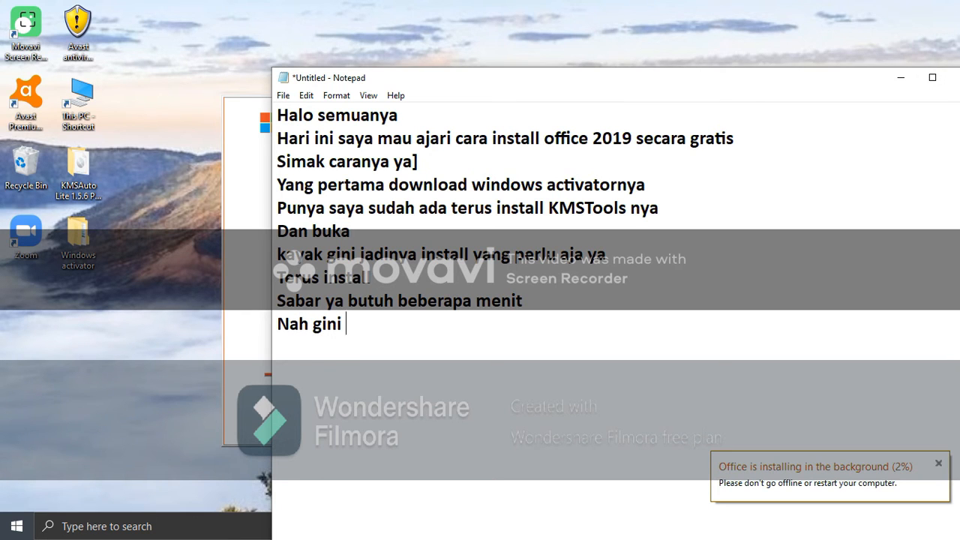
left_click(204, 368)
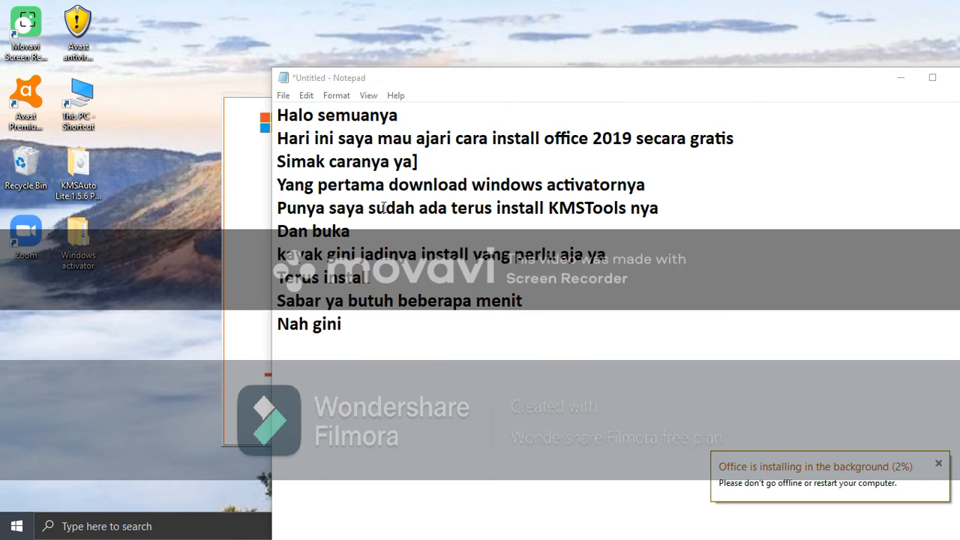
Step: Add the lines "Bentar ya" and "Sudah" at the end of the note
left_click(901, 78)
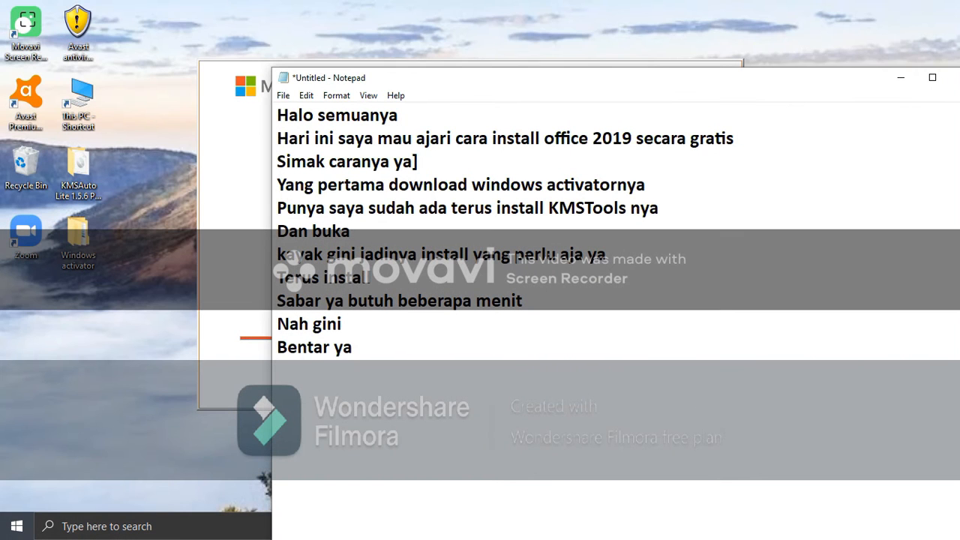
type("D")
key("BackSpace")
type("s")
key("BackSpace")
type("Sudah")
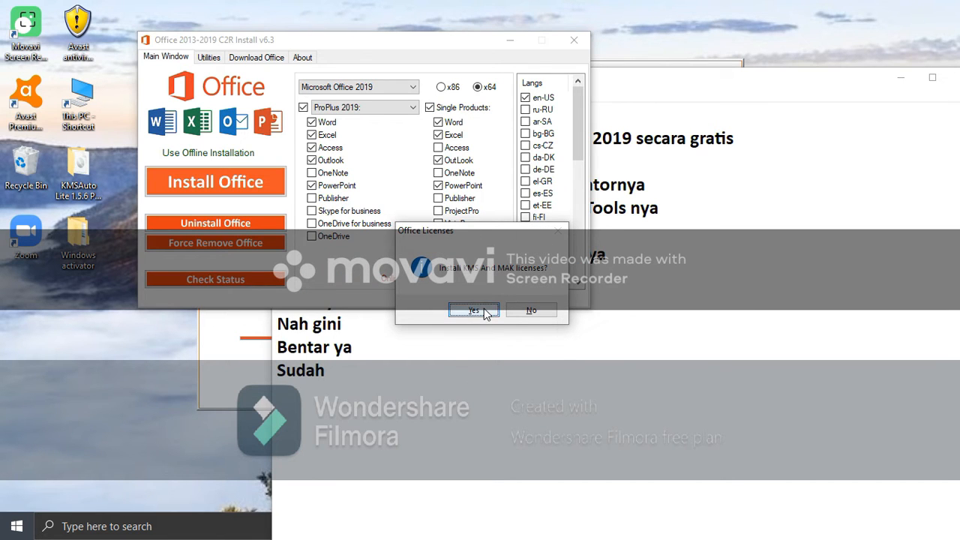
Step: Agree to install the KMS and MAK licenses for Office
left_click(473, 310)
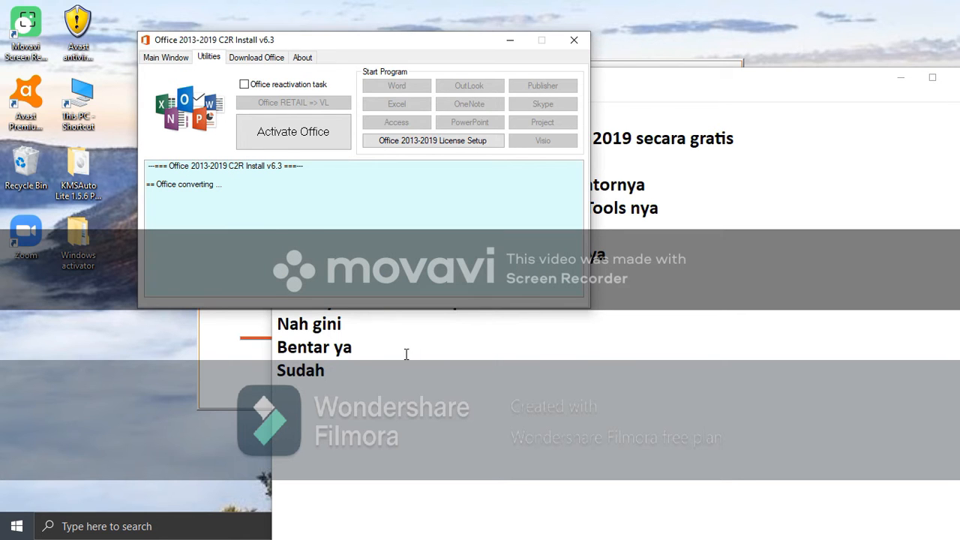
Step: Extend the note's last line to read "Sudah selesai nah product keynya nanti kalau belum keinstall nanti install pakai kms"
left_click(390, 378)
type("seles")
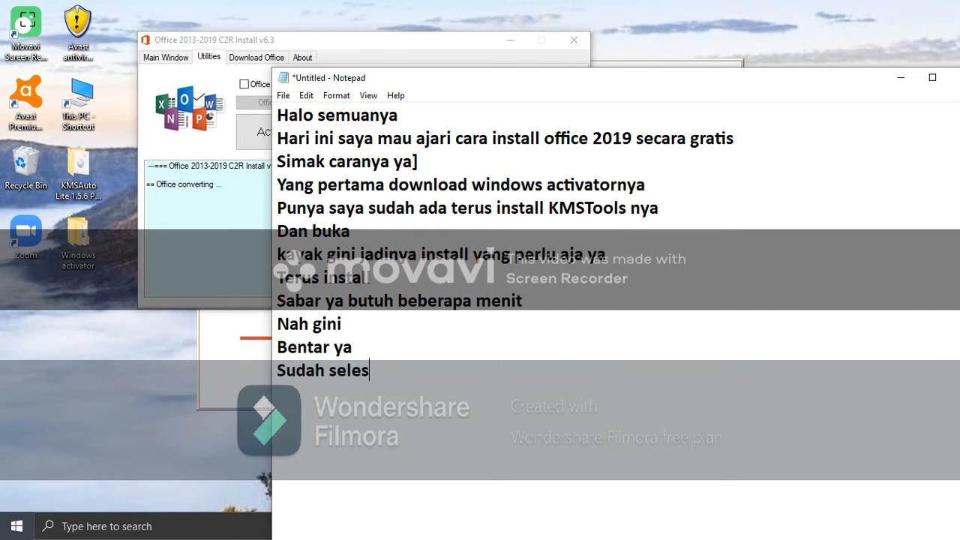
type("ai nah ")
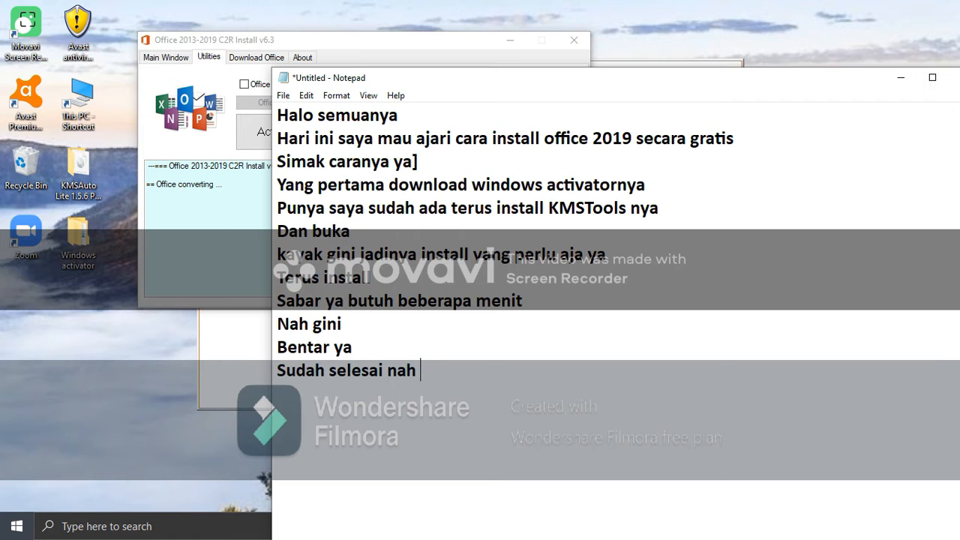
type("produc")
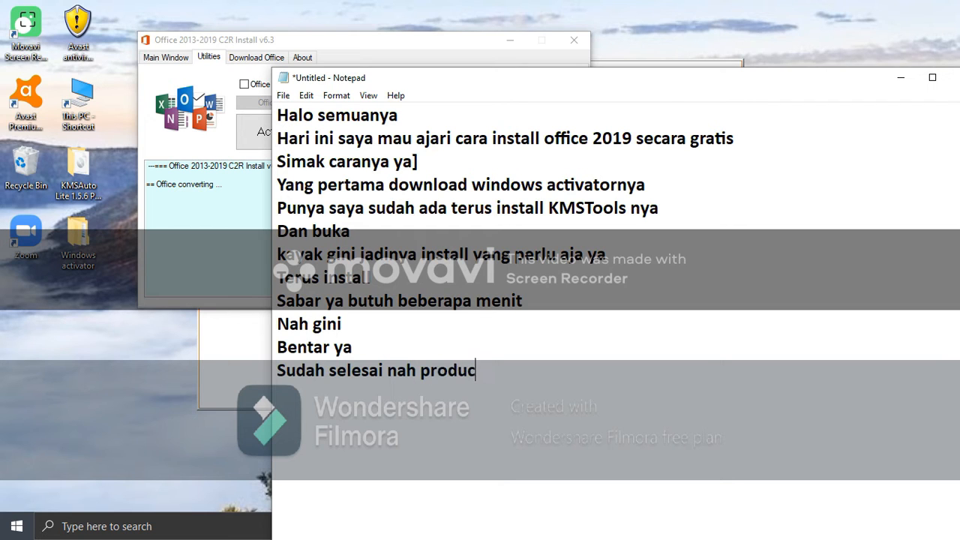
type("t k")
key("BackSpace")
type("t keynya nant")
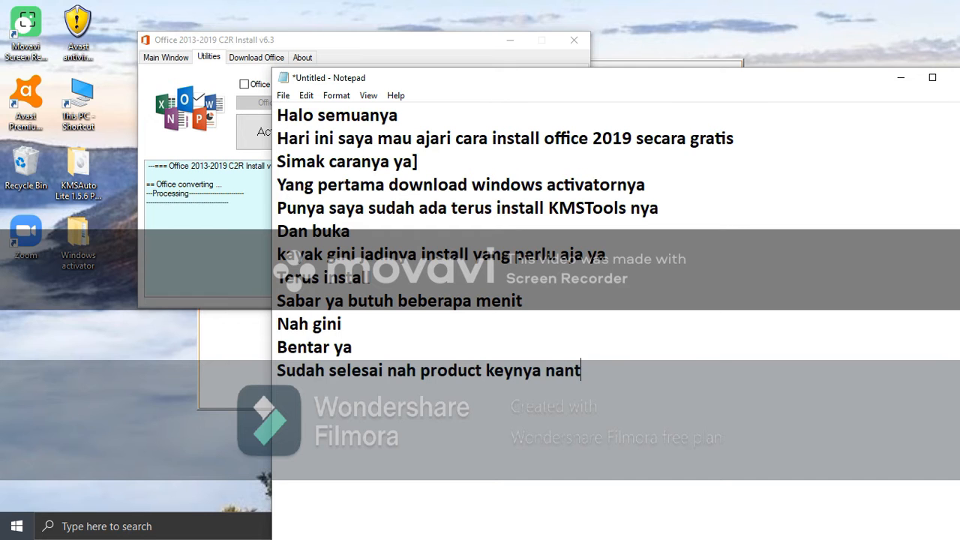
type("i kalau bel")
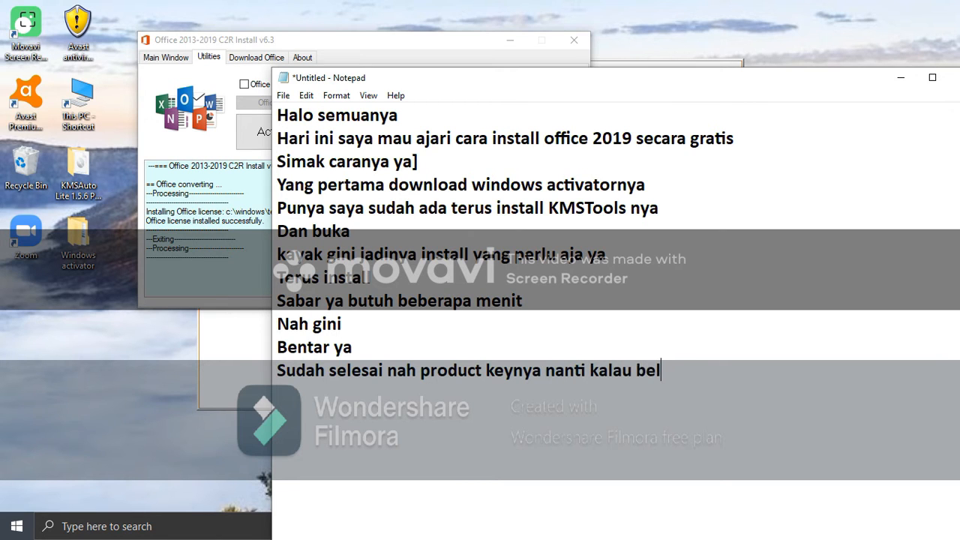
type("um ")
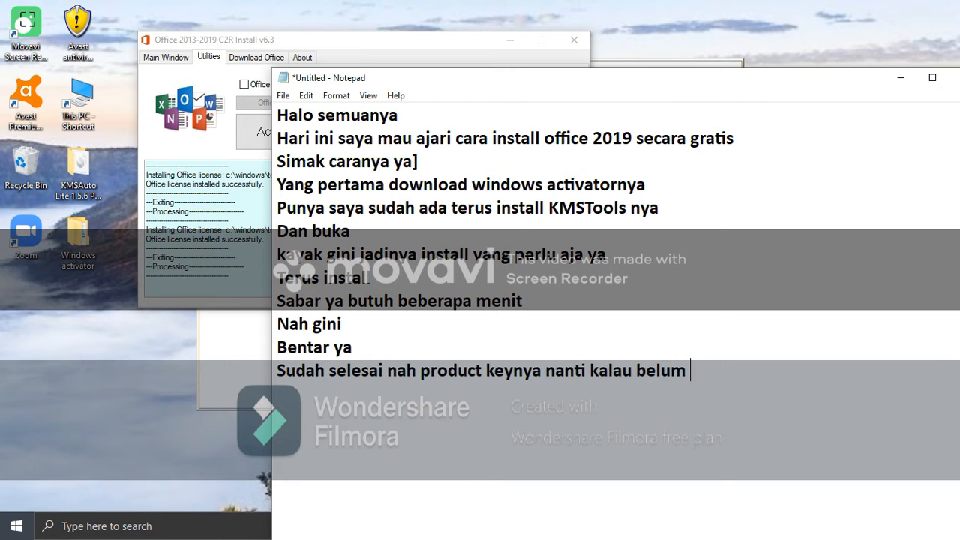
type("keinstal")
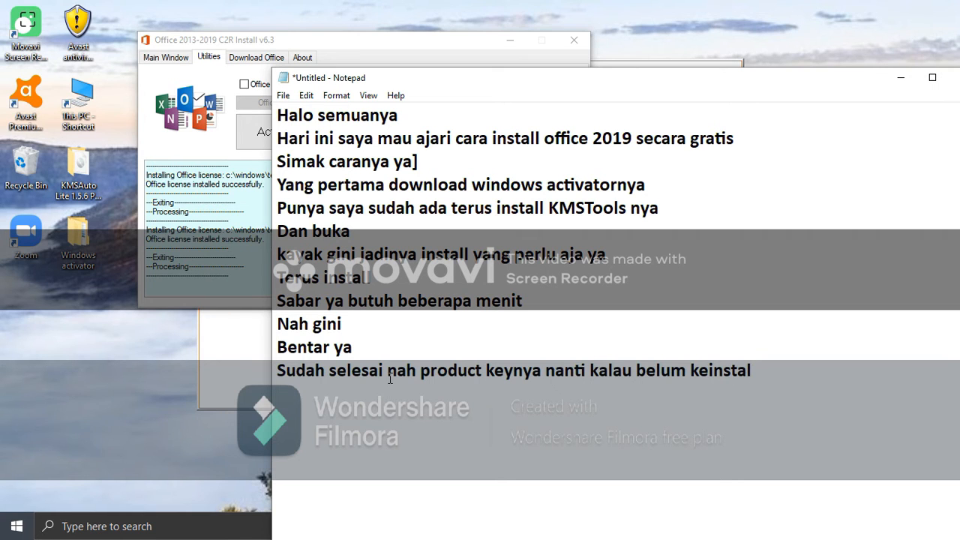
type("l nanti i")
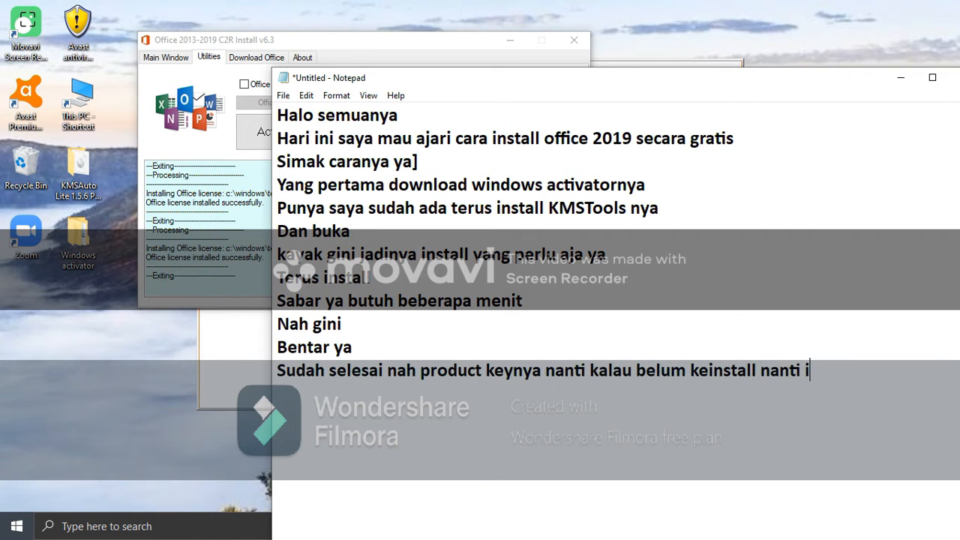
type("nstall pakai kms ")
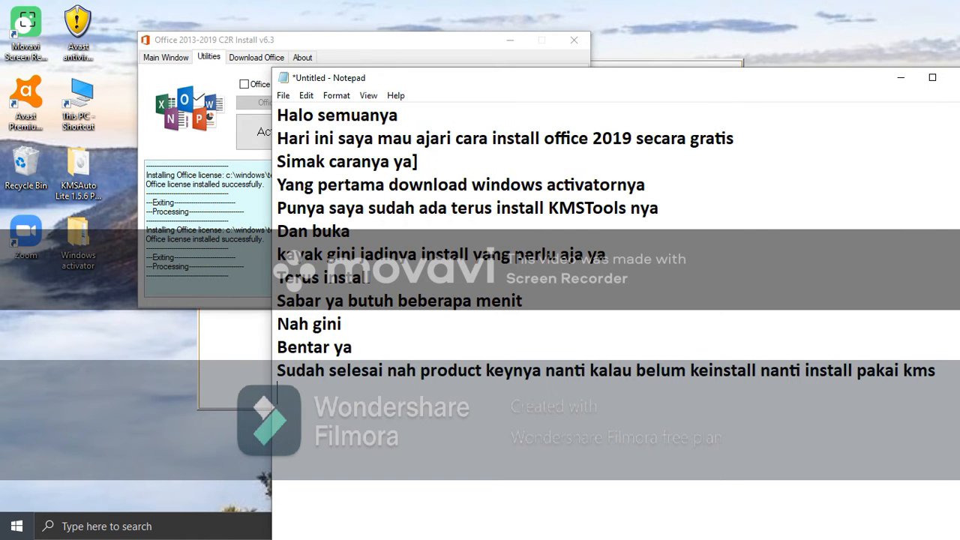
Step: Add the line "Itu ada di video selanjutnya ya" at the end of the note
type("Itu ada")
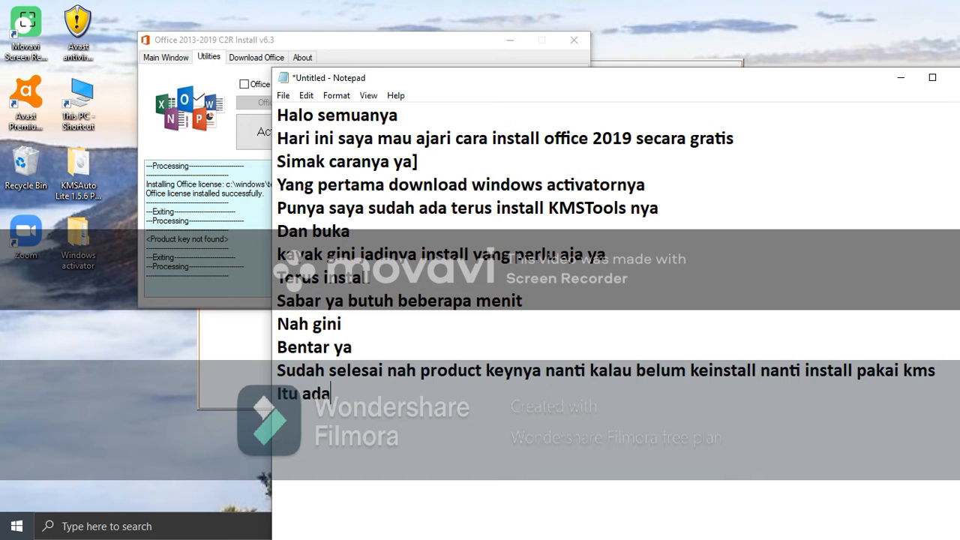
type(" di vide")
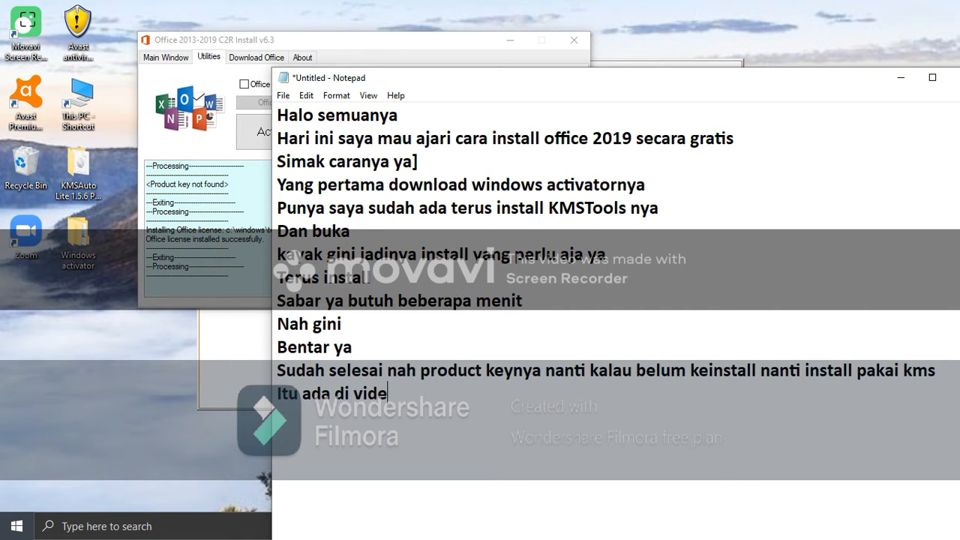
type("o selan")
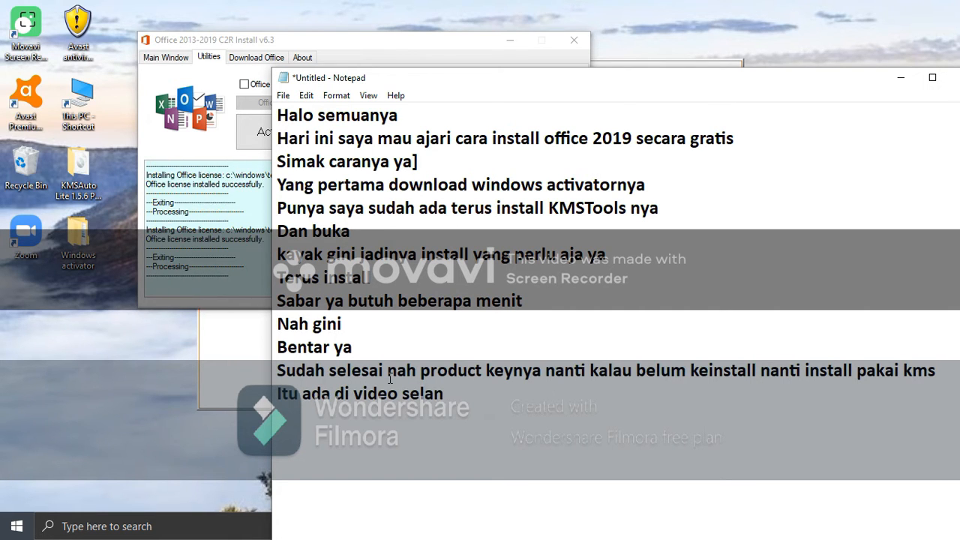
type("jutnya ya")
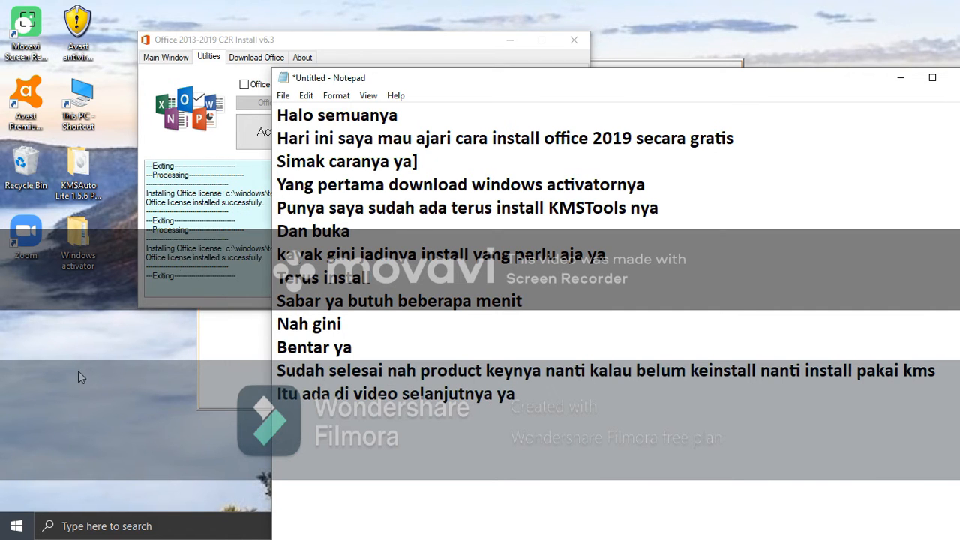
Step: Minimise the note and close the finished Office setup window, keeping the C2R Install window open
left_click(899, 78)
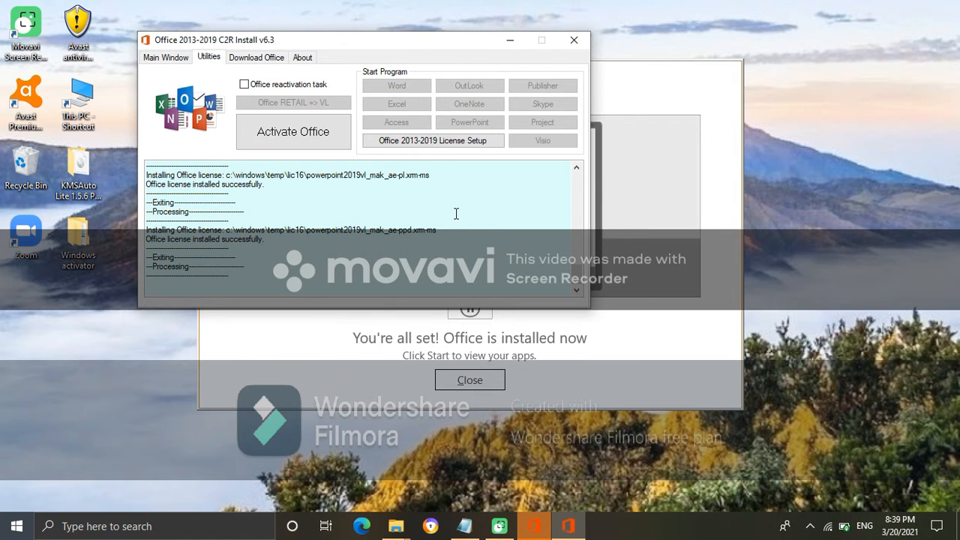
mouse_move(533, 525)
left_click(532, 459)
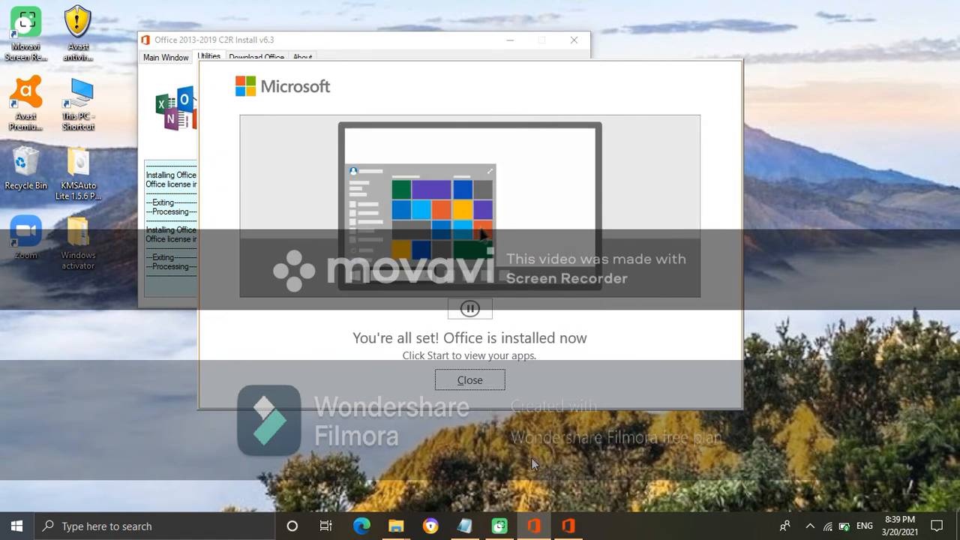
left_click(494, 380)
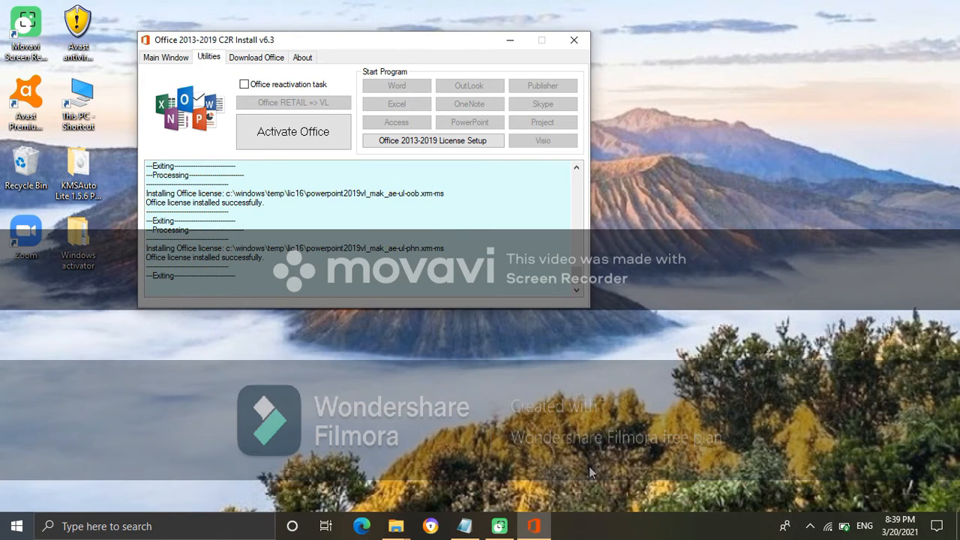
left_click(537, 526)
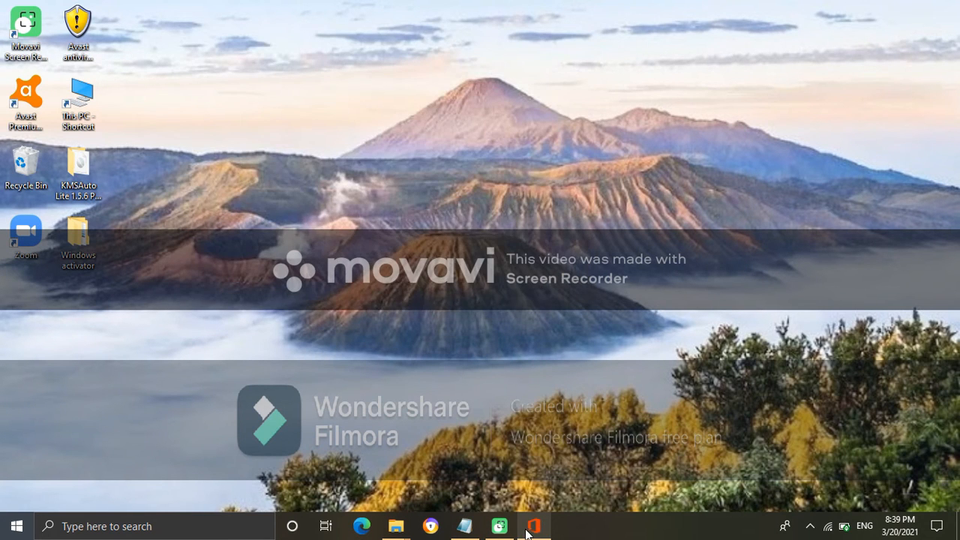
left_click(534, 528)
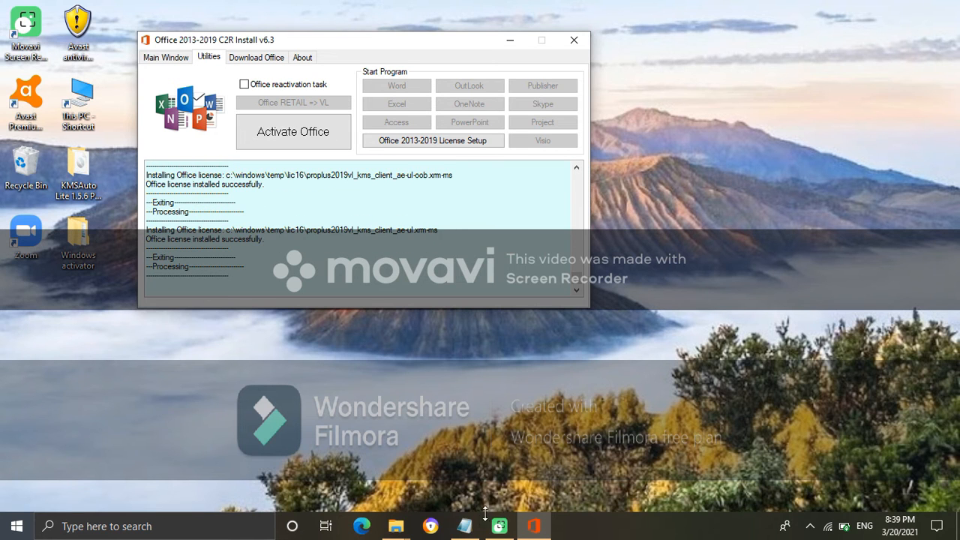
Step: Reopen the Notepad note and add the line "Ini lagi nginstall lisensinya" at the end
mouse_move(469, 521)
left_click(480, 437)
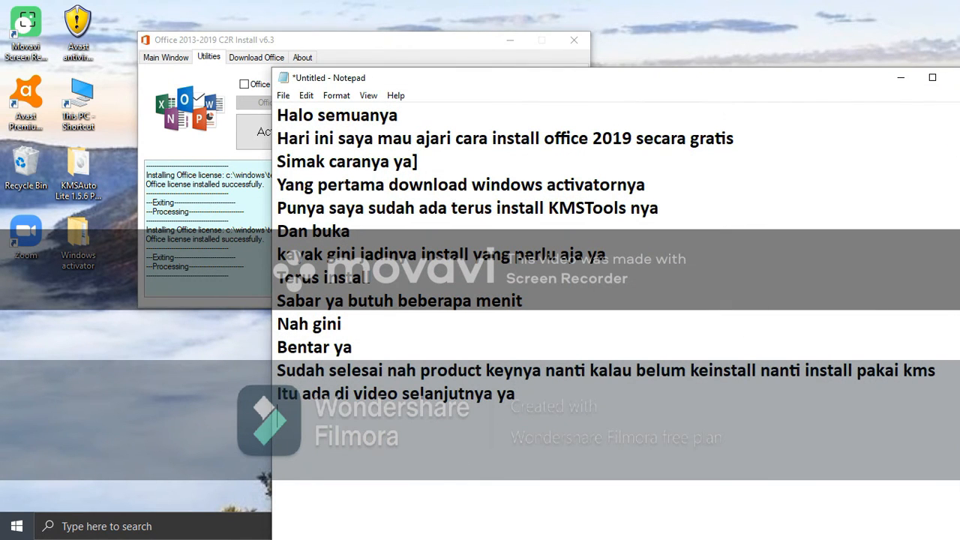
type("Ini lagi")
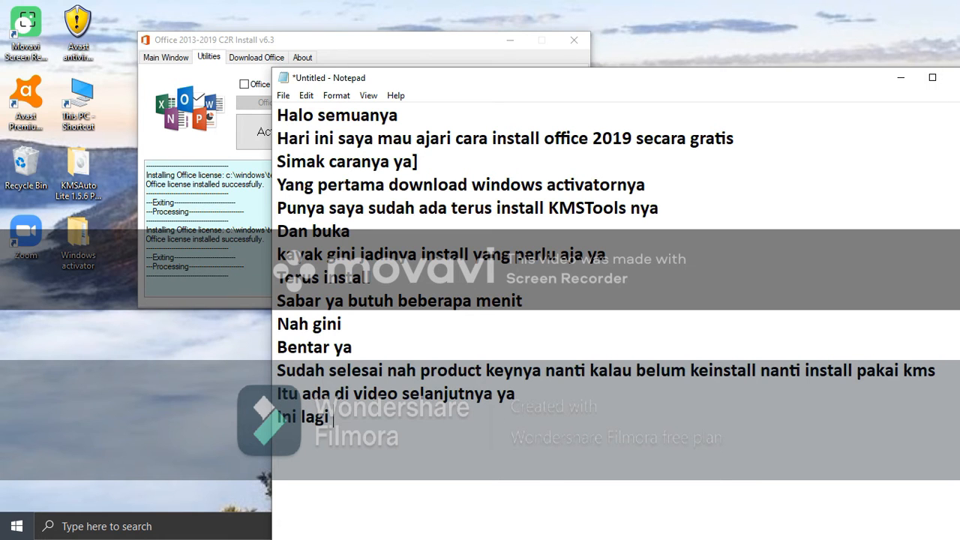
type(" ngins")
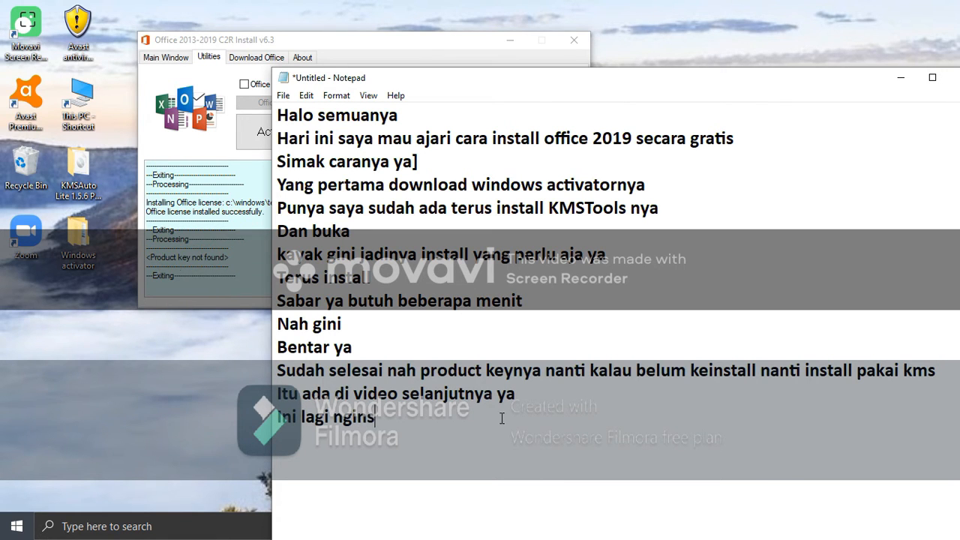
type("tall lisensinya")
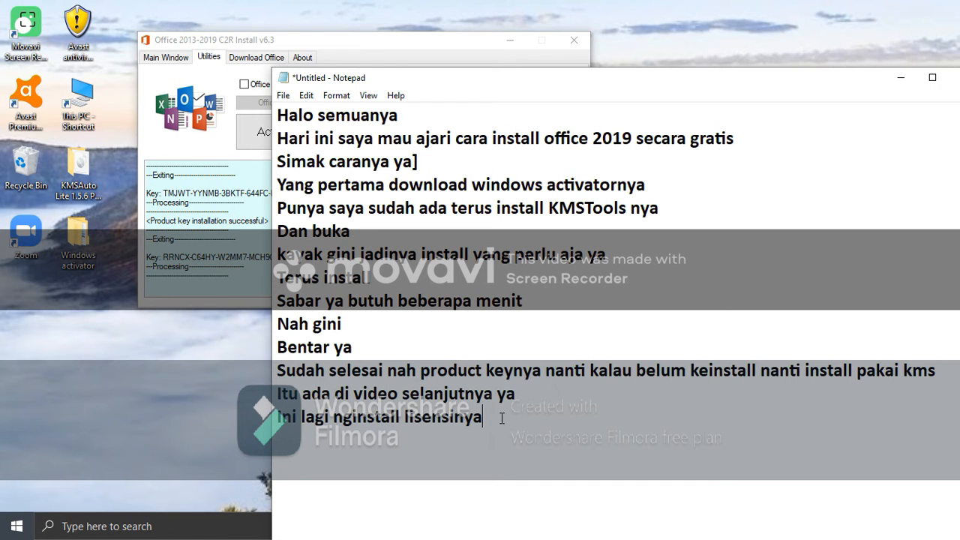
Step: Minimise the note and check the license installation log and the Start menu's list of installed apps
left_click(903, 79)
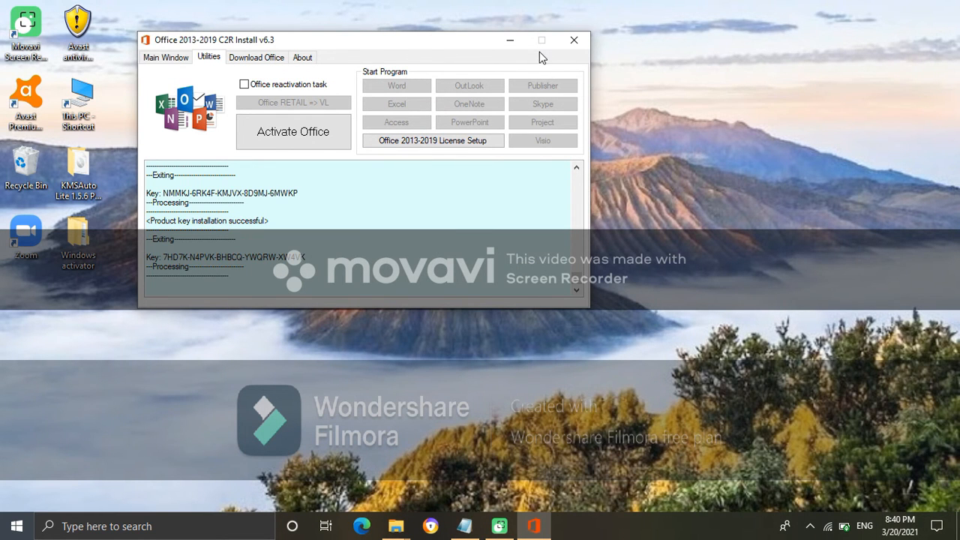
key("super")
key("super")
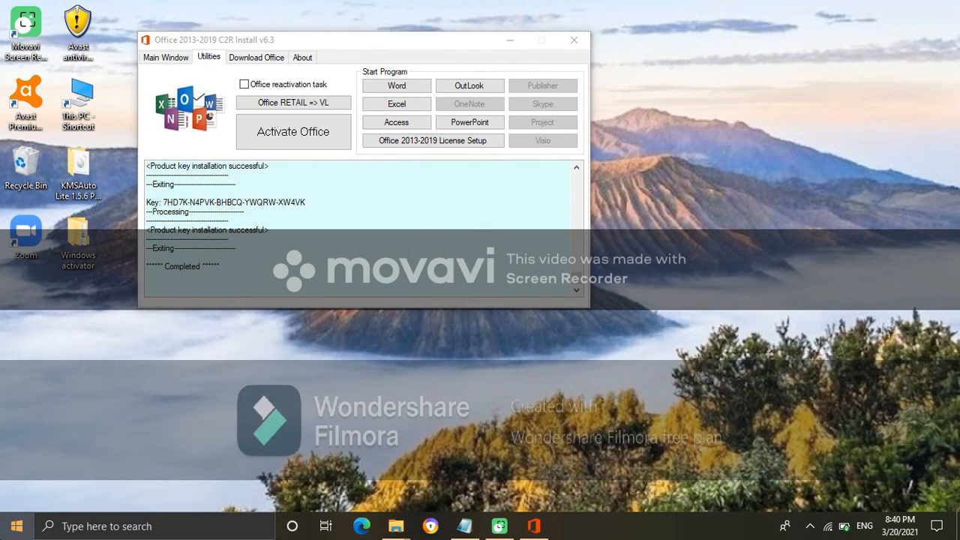
key("super")
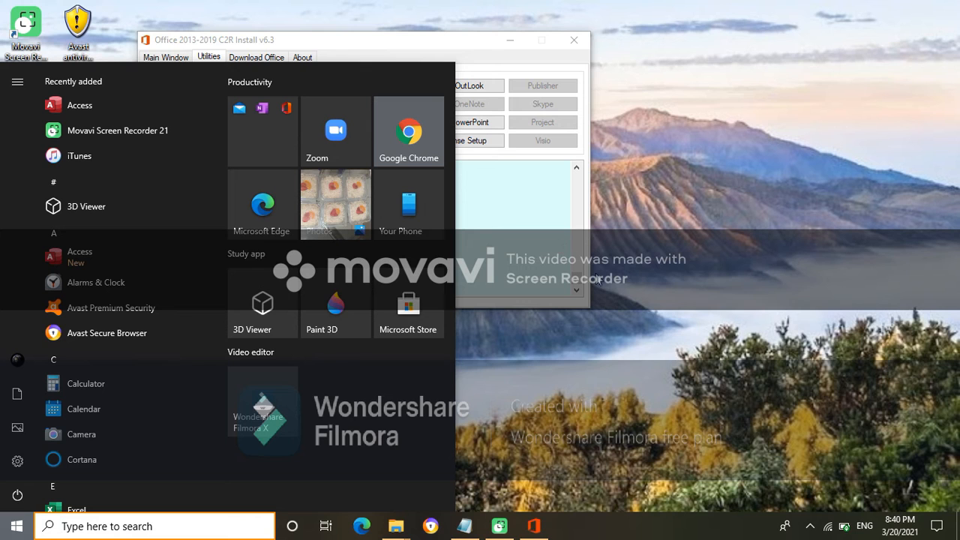
key("super")
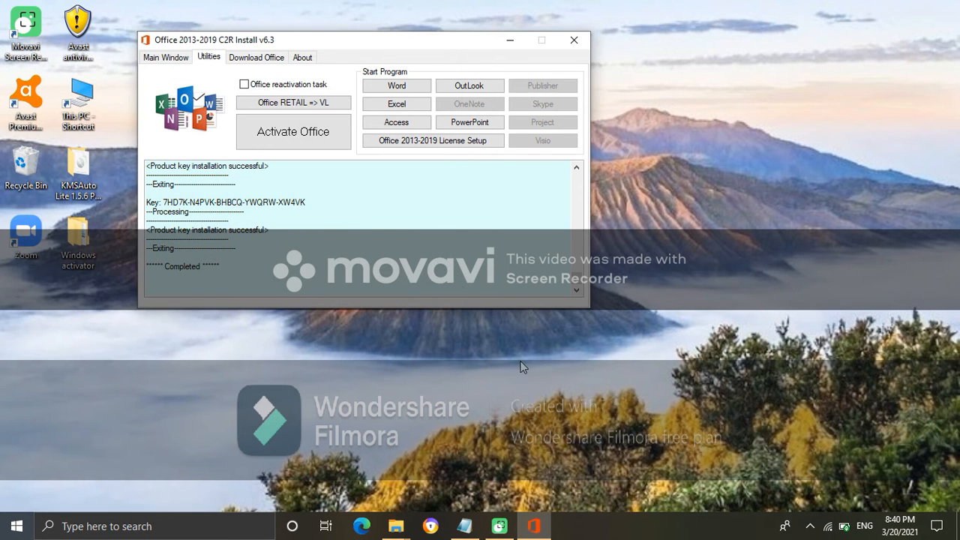
Step: Reopen the note, add the line "Accessnya keinstall padahal gak perlu T-T Sorry ya" at the end, and minimise it
mouse_move(465, 521)
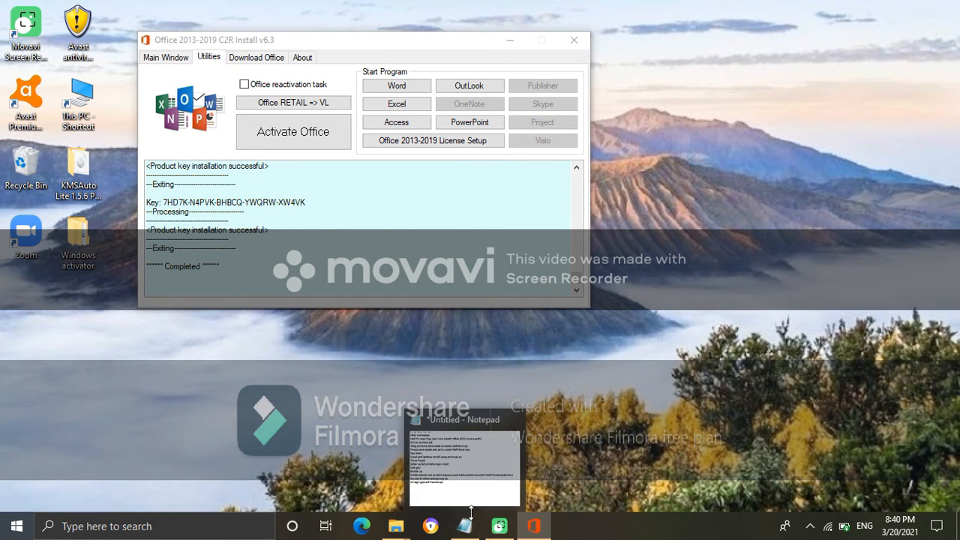
left_click(467, 530)
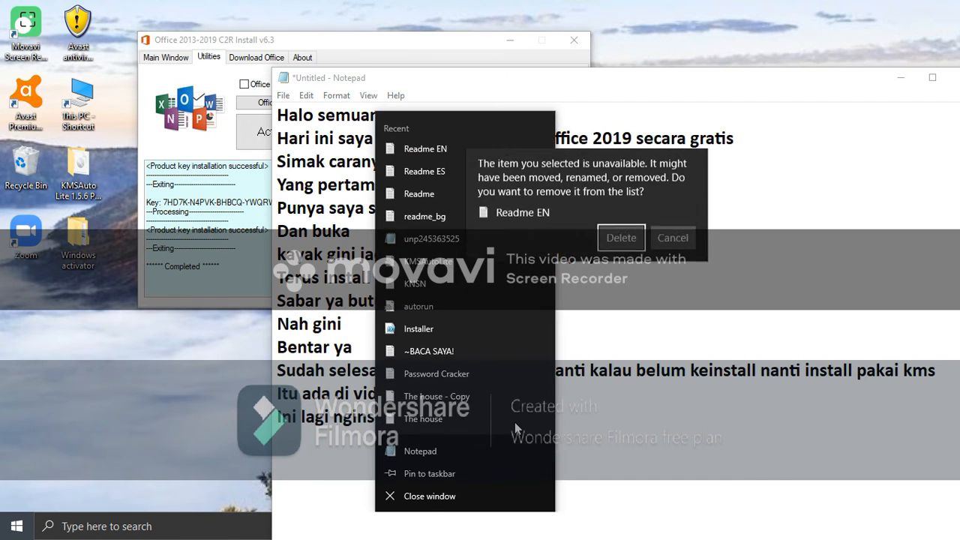
left_click(585, 422)
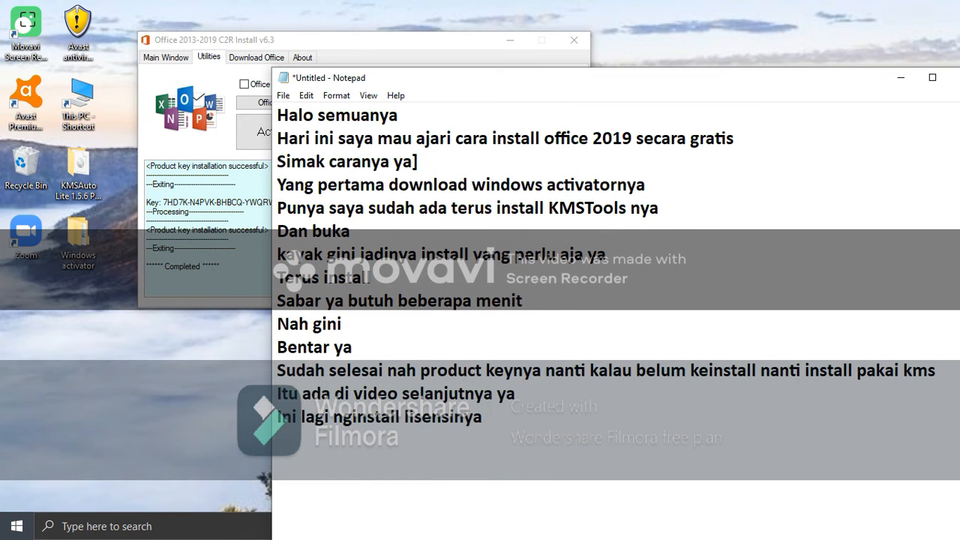
type("Accessnya kei")
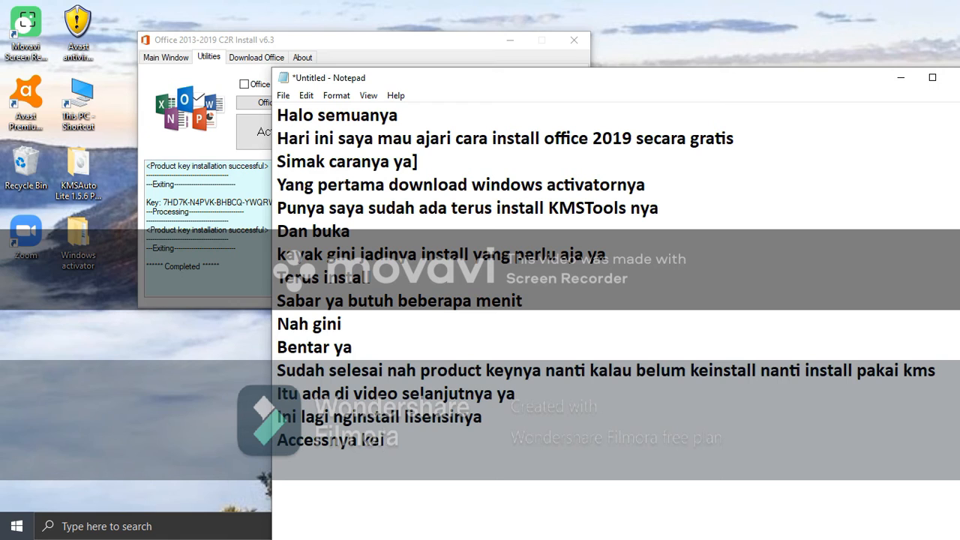
type("nstall p")
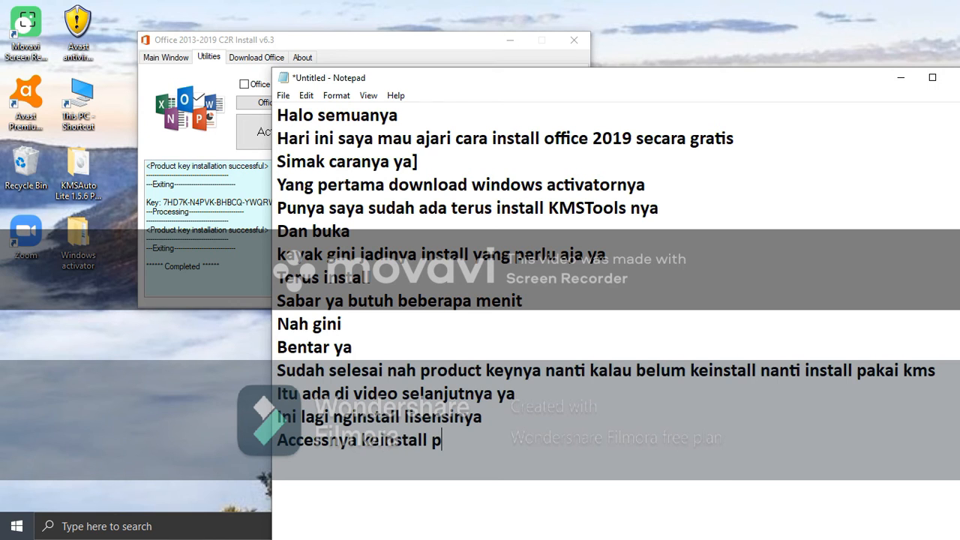
type("adahal g")
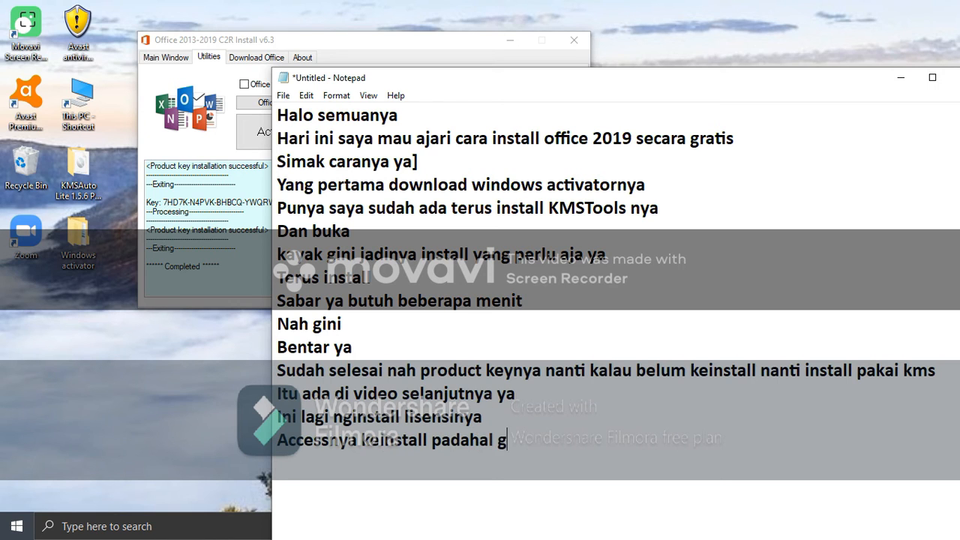
type("ak perlu")
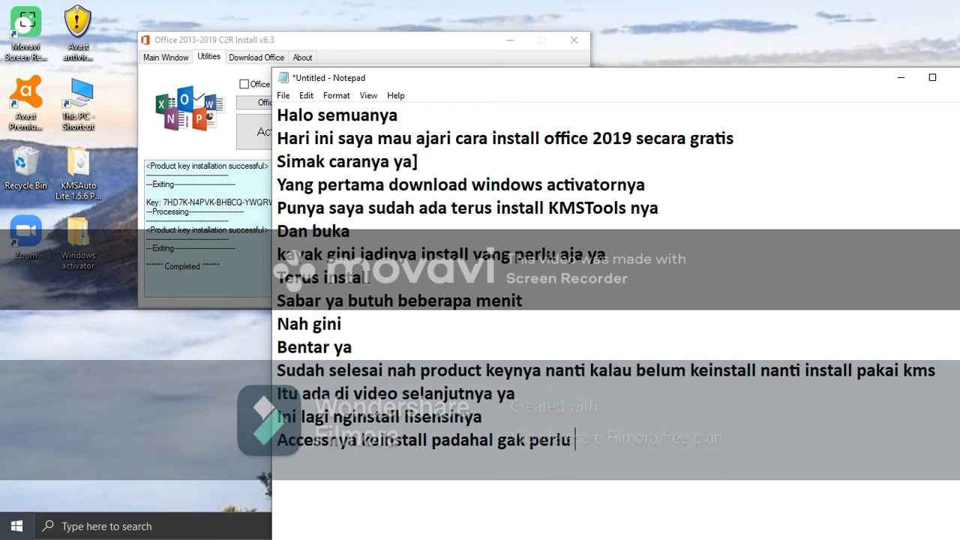
type(" T-T Sorry ya")
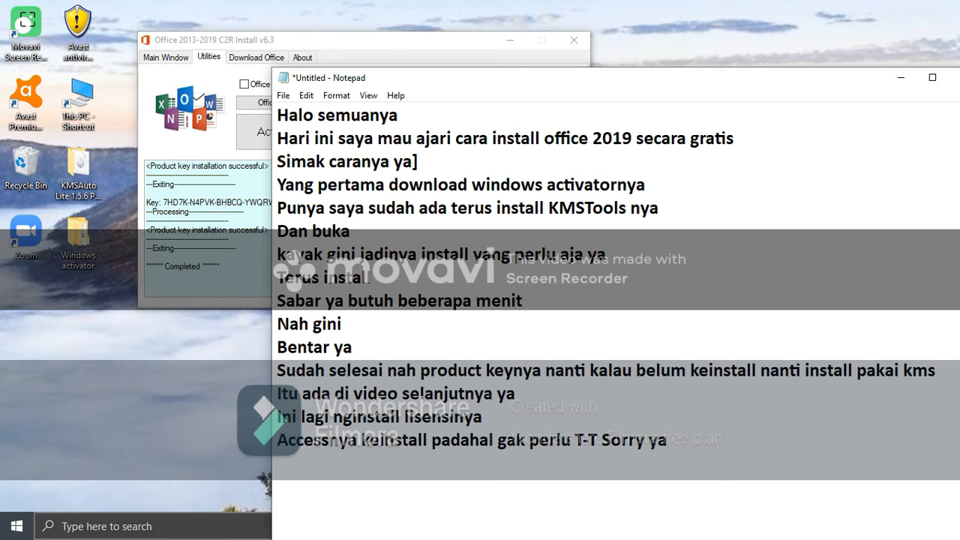
left_click(903, 79)
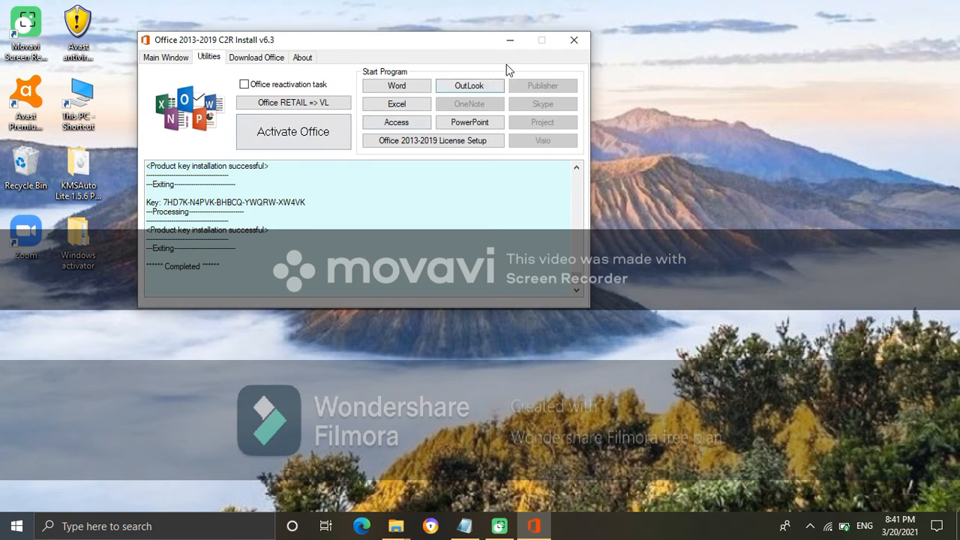
Step: Search the installed apps for "word" to check that Word is available
mouse_move(474, 534)
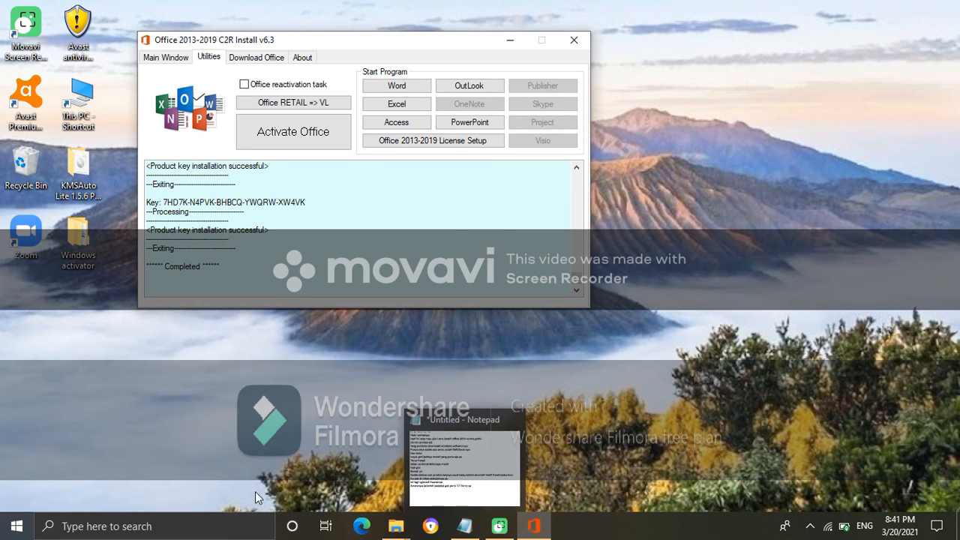
left_click(17, 526)
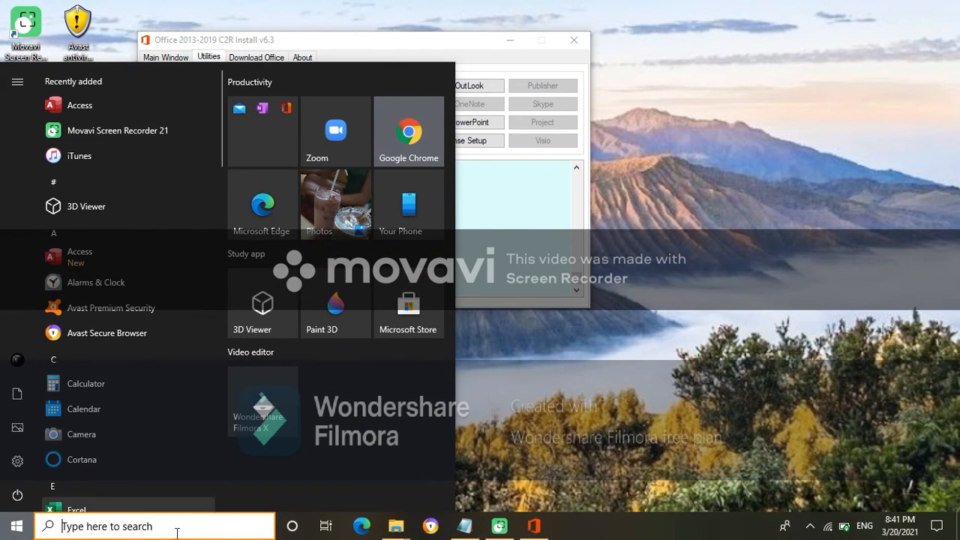
type("word")
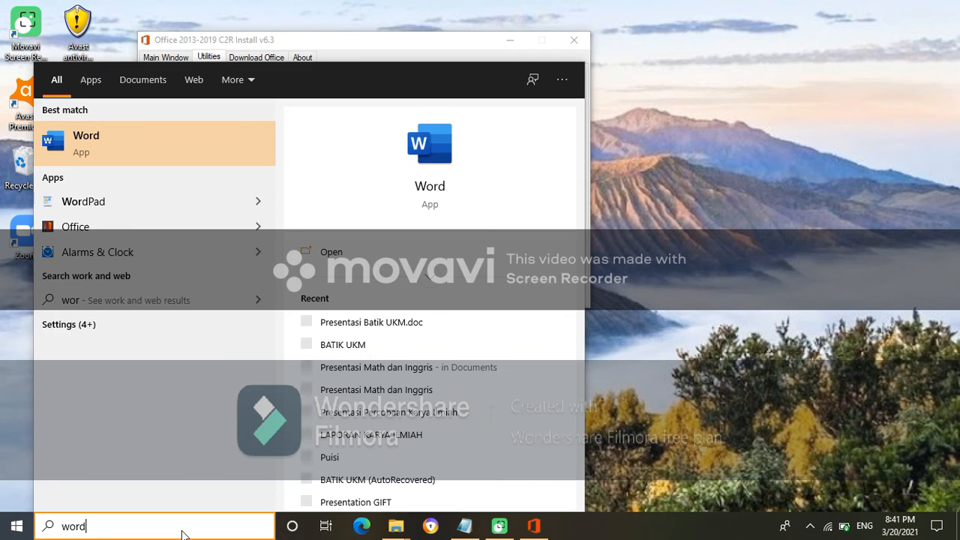
Step: Reopen the Notepad note and add the line "Udah keinstal tinggal tunggu aja video selanjutnya" at the end
left_click(465, 527)
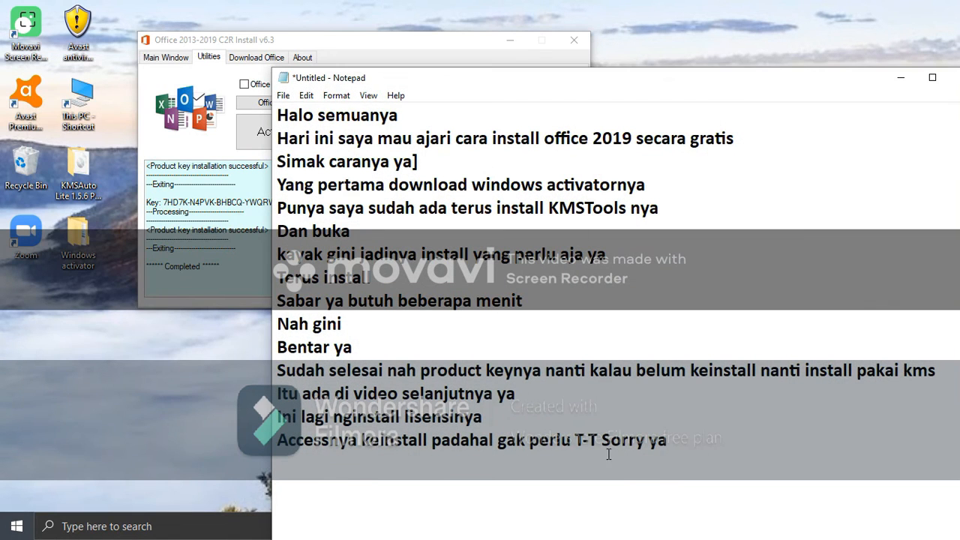
key("Return")
type("Udah keinstal")
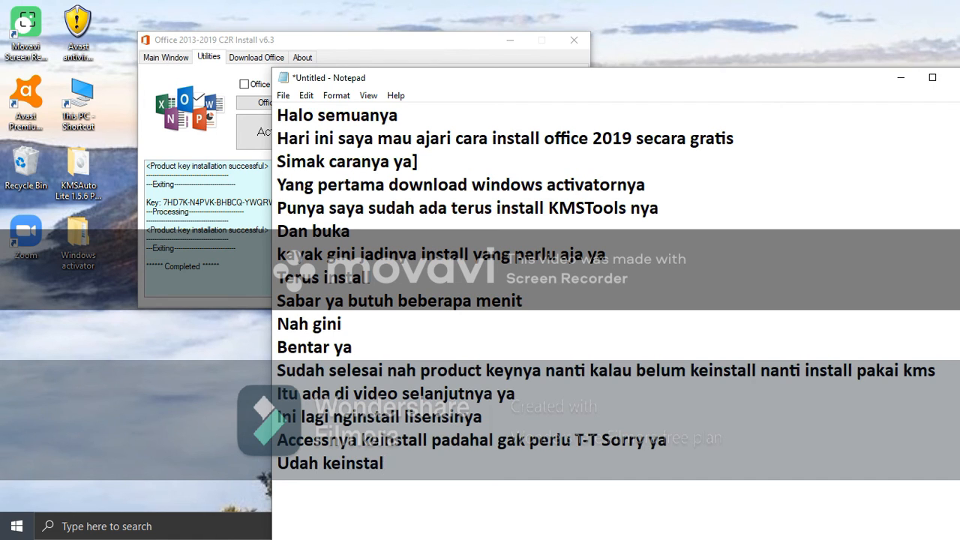
type(" tinggal")
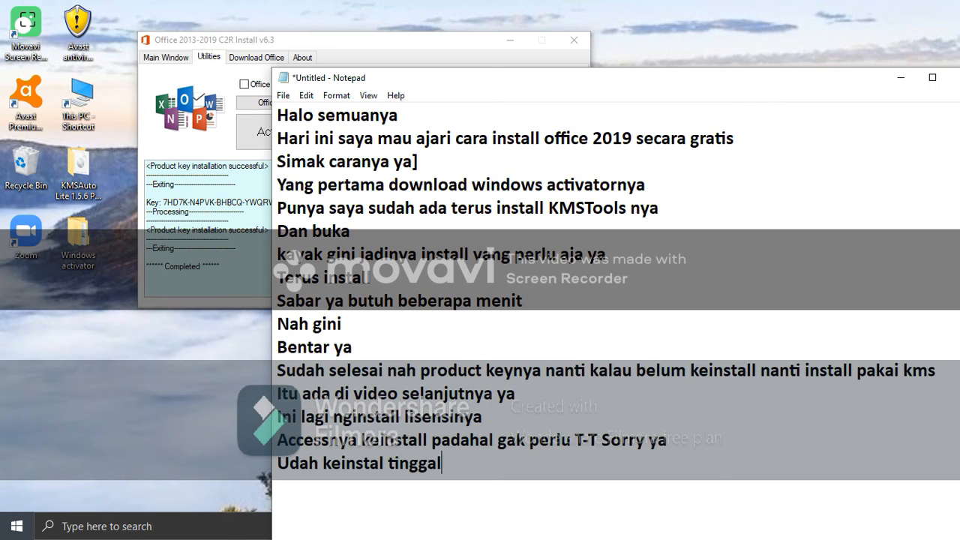
type(" tunggu aj")
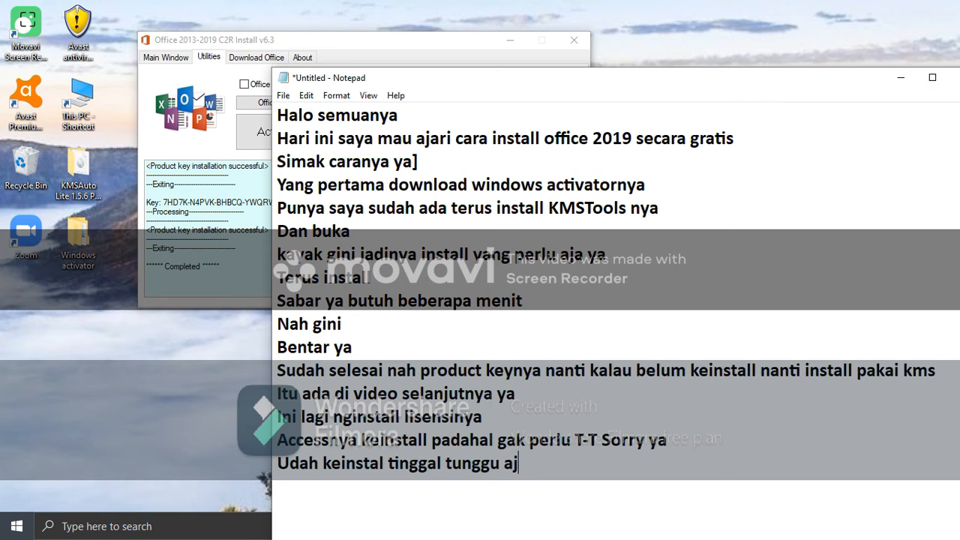
type("a video s")
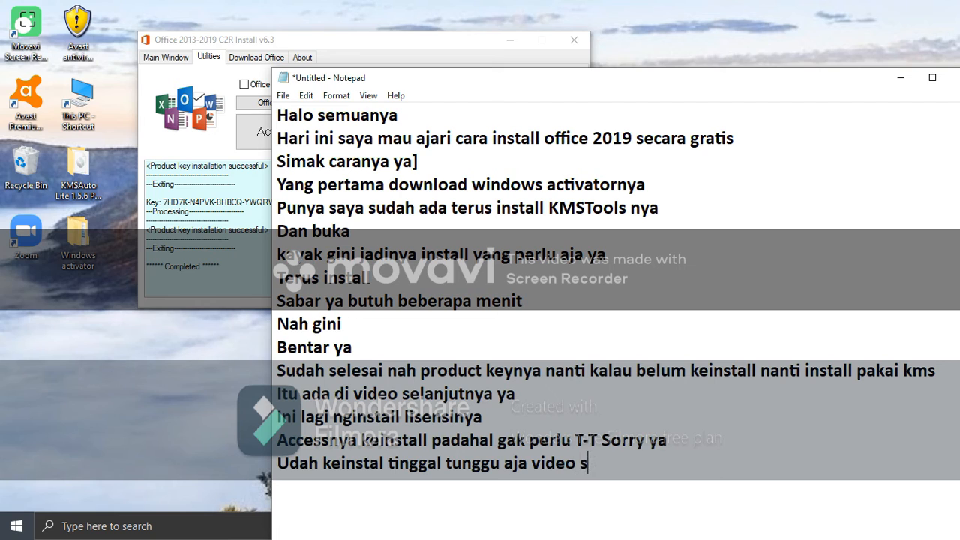
type("elanjutnya")
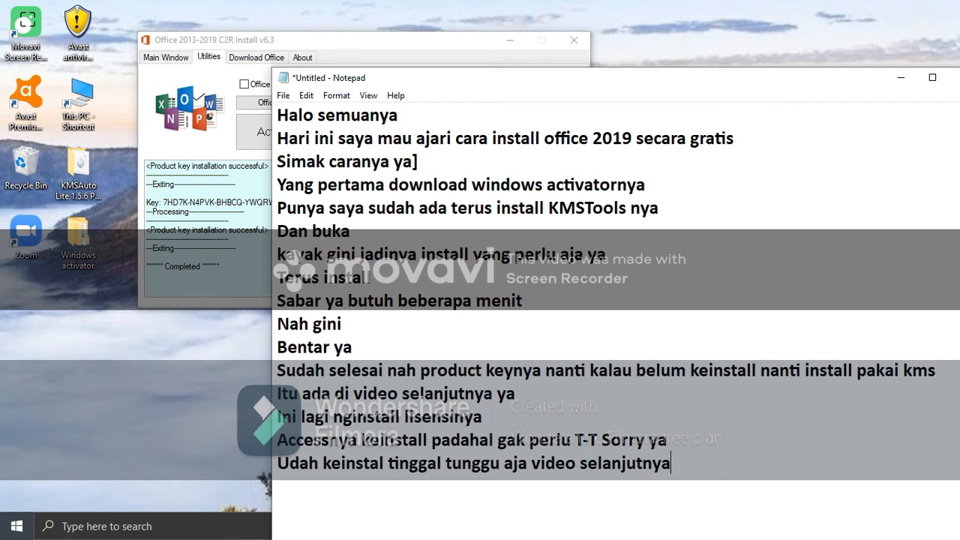
Step: Add the line "Jangan lupa subscribe like share dan comment SEIKHLASNYA" at the end of the note
key("Return")
type("Jangan l")
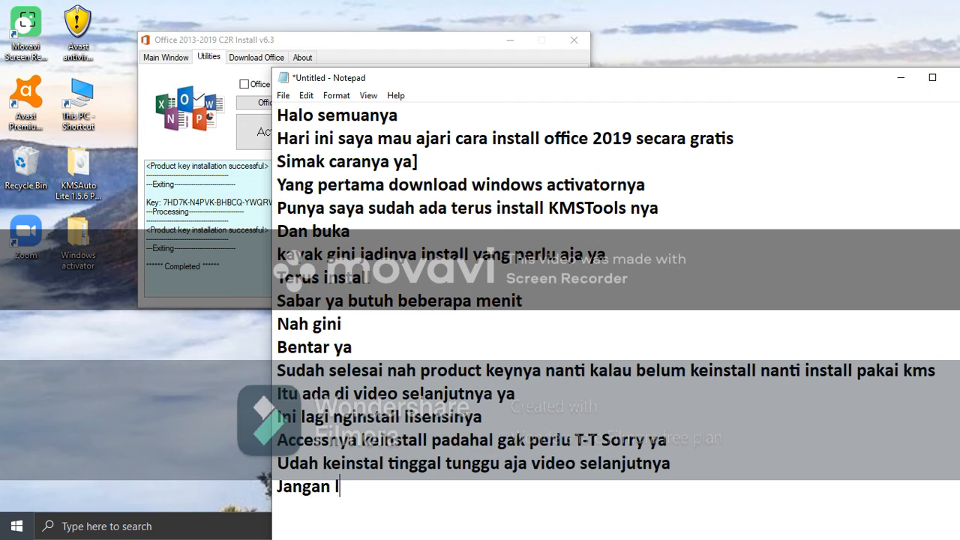
type("upa subscribe ")
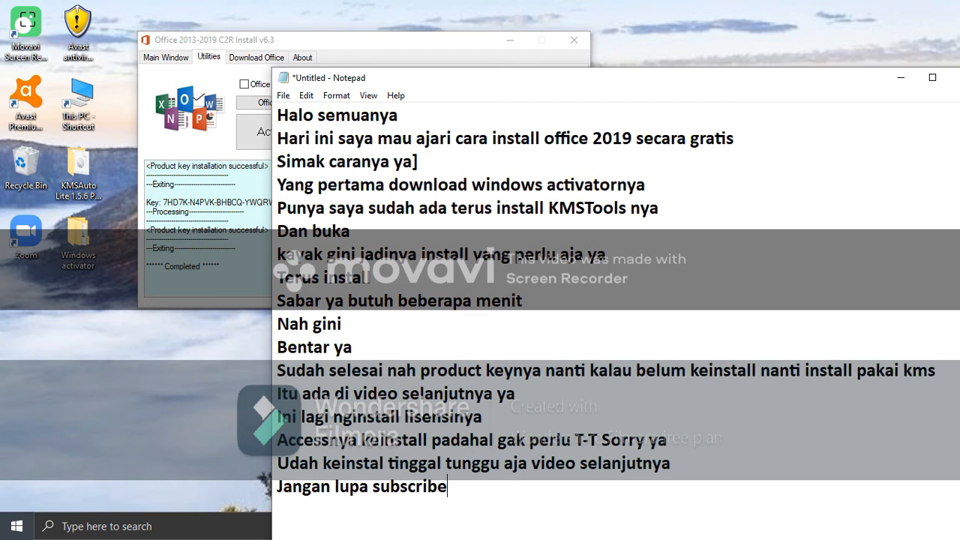
type("like sh")
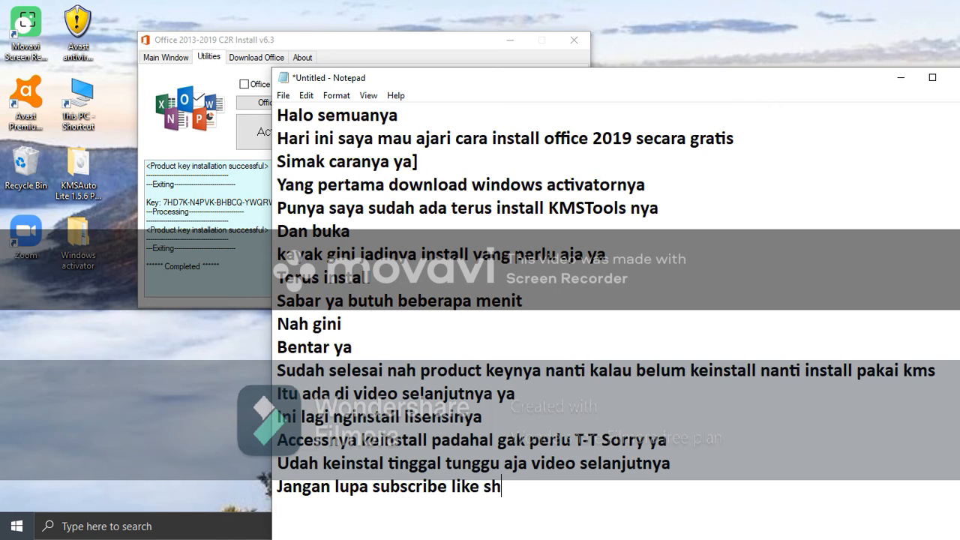
type("are dan")
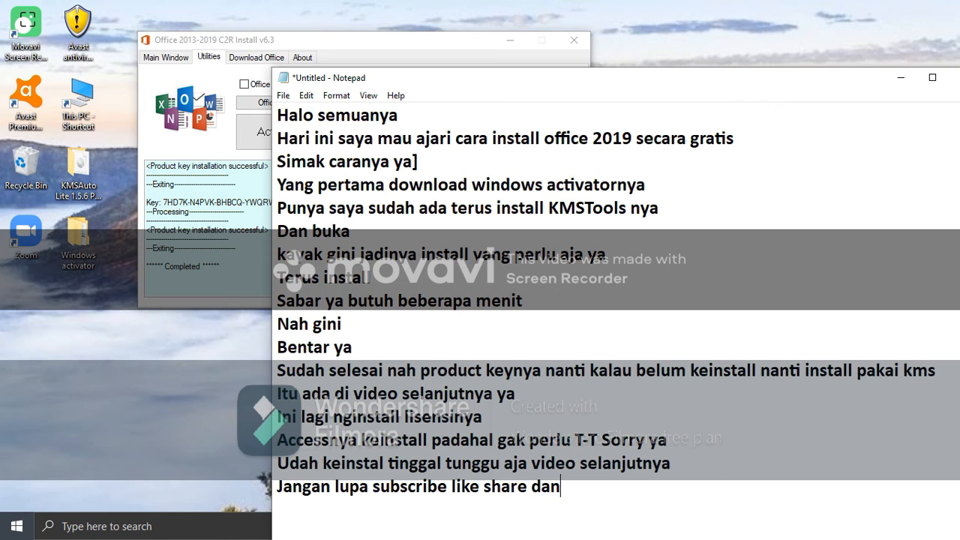
type(" comment")
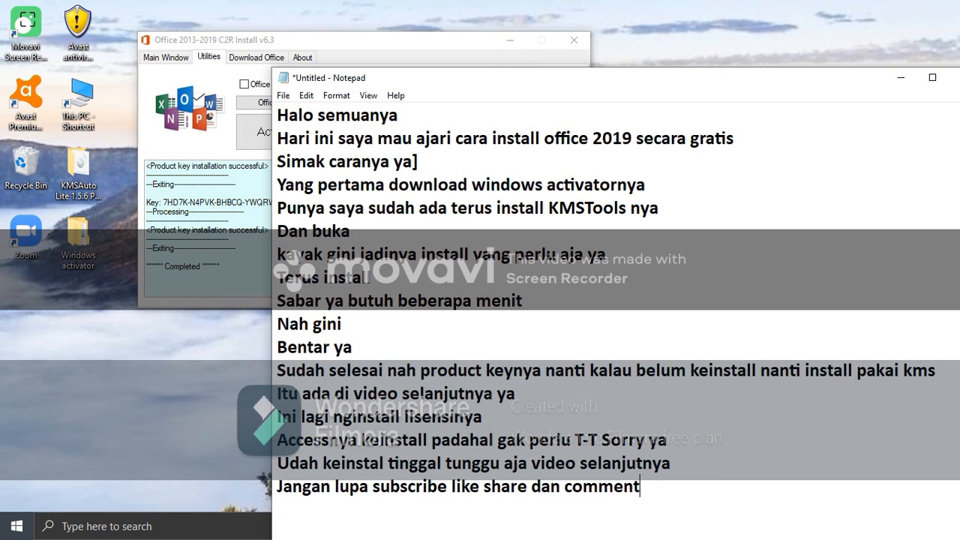
type(" SEIKHL")
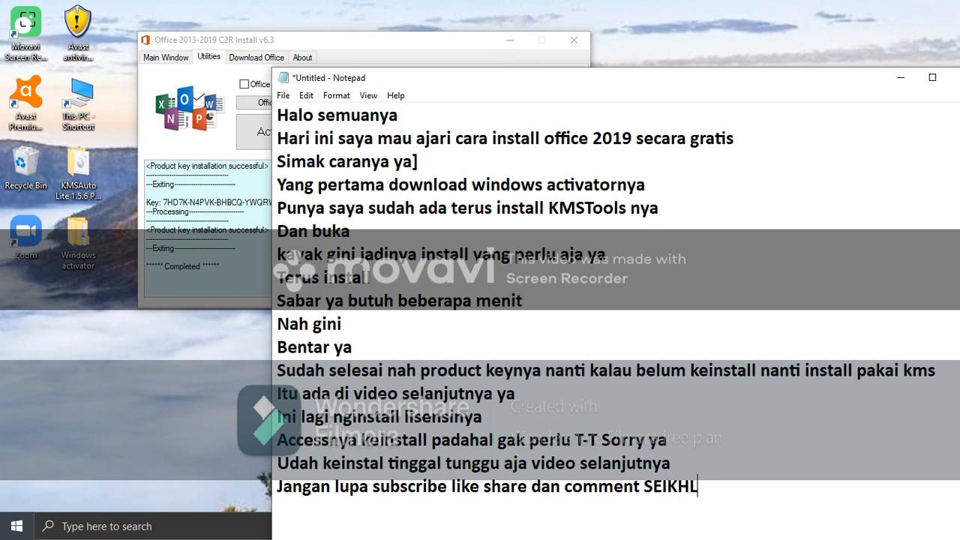
type("ASNYA")
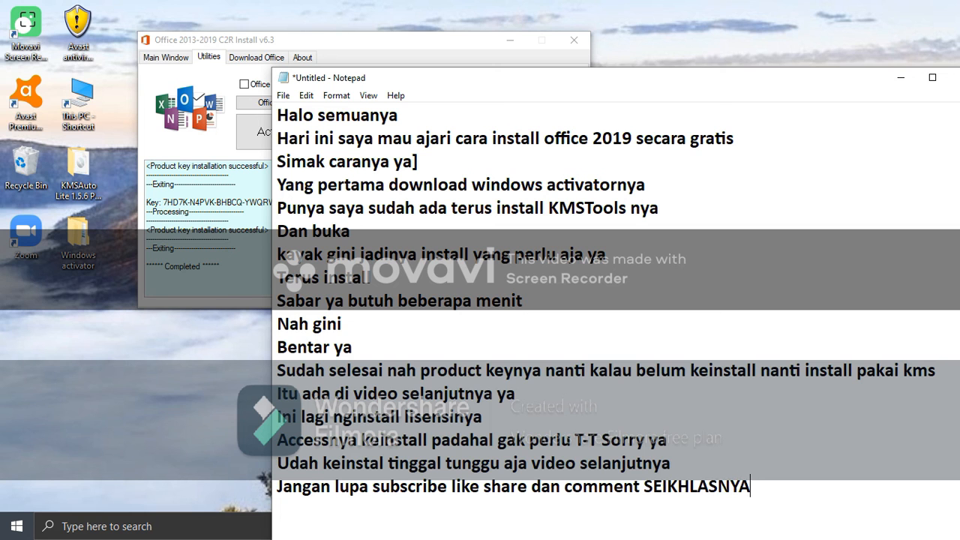
Step: Move the note window higher on the desktop and add a closing line reading "Sampai jumpa"
left_click_drag(746, 79, 724, 46)
key("Return")
type("S")
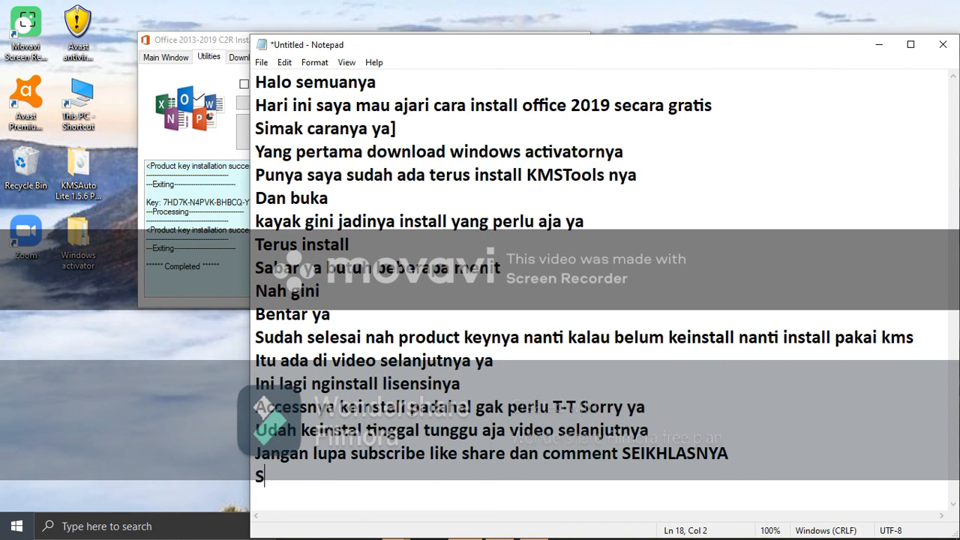
type("ampai jumpa")
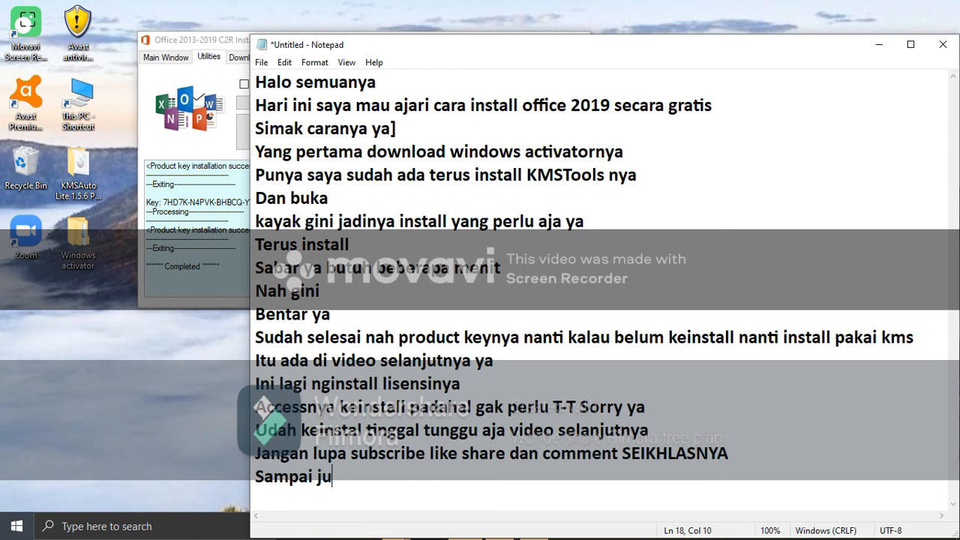